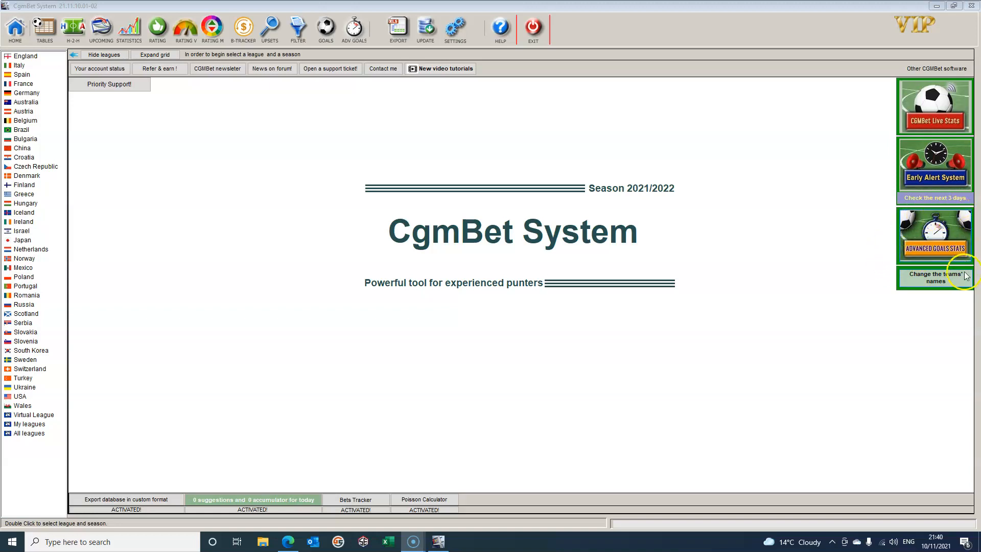
- Open the Advanced Goals Statistics module and choose England-Premier League as the league
{"action": "left_click", "coordinate": [927, 250]}
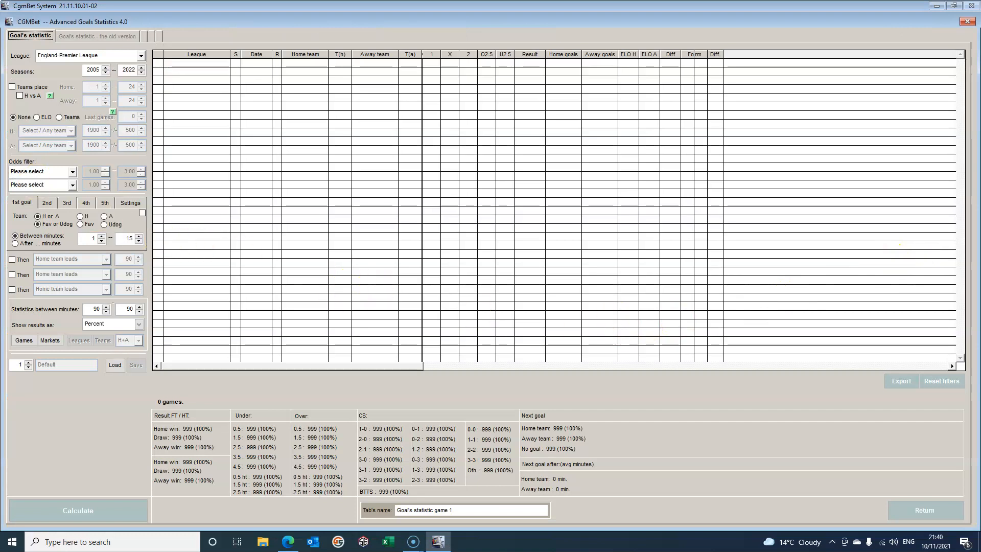
{"action": "left_click", "coordinate": [137, 53]}
{"action": "mouse_move", "coordinate": [143, 78]}
{"action": "left_mouse_down"}
{"action": "mouse_move", "coordinate": [142, 101]}
{"action": "mouse_move", "coordinate": [141, 70]}
{"action": "left_mouse_up"}
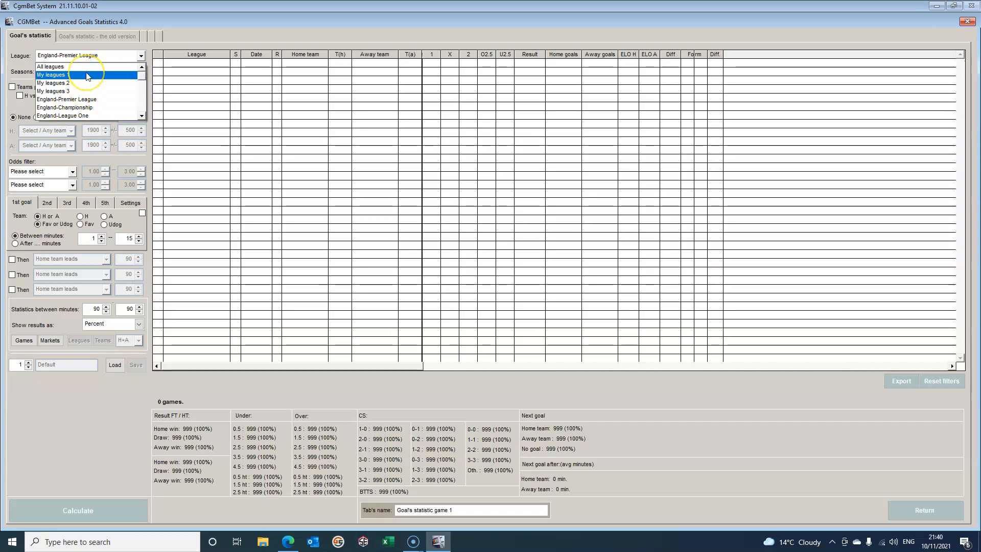
{"action": "left_click", "coordinate": [119, 98]}
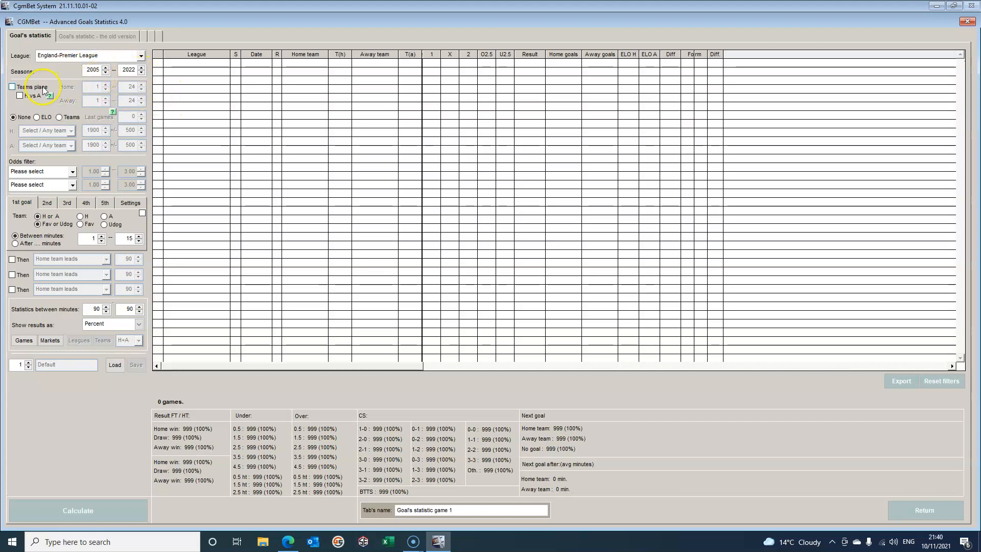
- Set the first season of the range to 2017
{"action": "left_click", "coordinate": [106, 67]}
{"action": "left_click", "coordinate": [107, 67]}
{"action": "left_click", "coordinate": [107, 68]}
{"action": "left_click", "coordinate": [106, 67]}
{"action": "left_click", "coordinate": [107, 68]}
{"action": "left_click", "coordinate": [106, 67]}
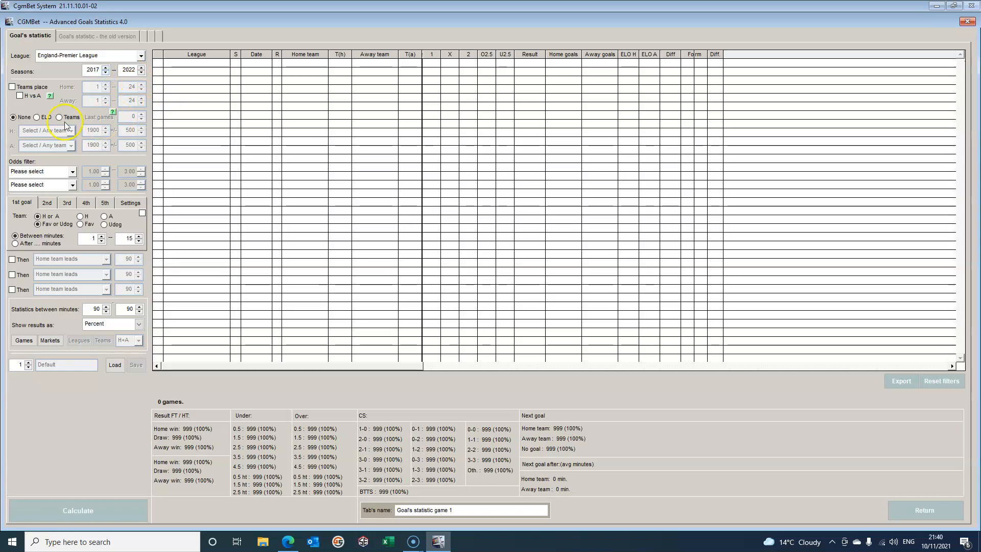
- Try the Teams place filter and the ELO and Teams modes, returning the team filters to off and None
{"action": "left_click", "coordinate": [14, 87]}
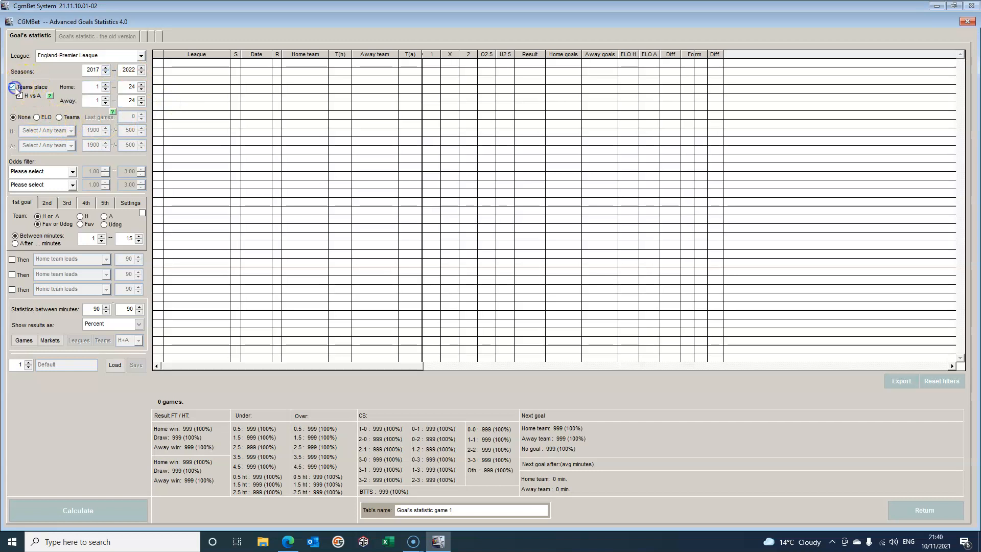
{"action": "left_click", "coordinate": [14, 87]}
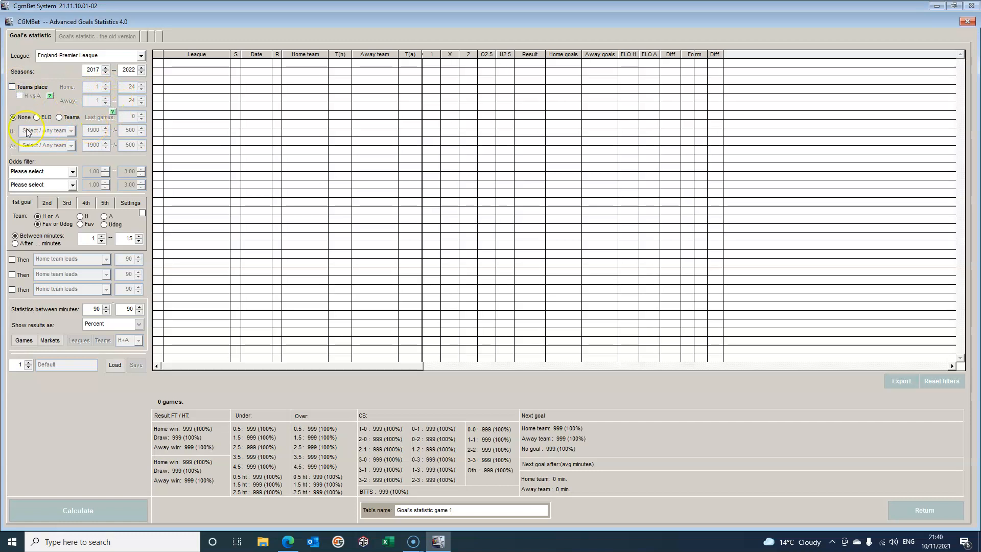
{"action": "left_click", "coordinate": [44, 118]}
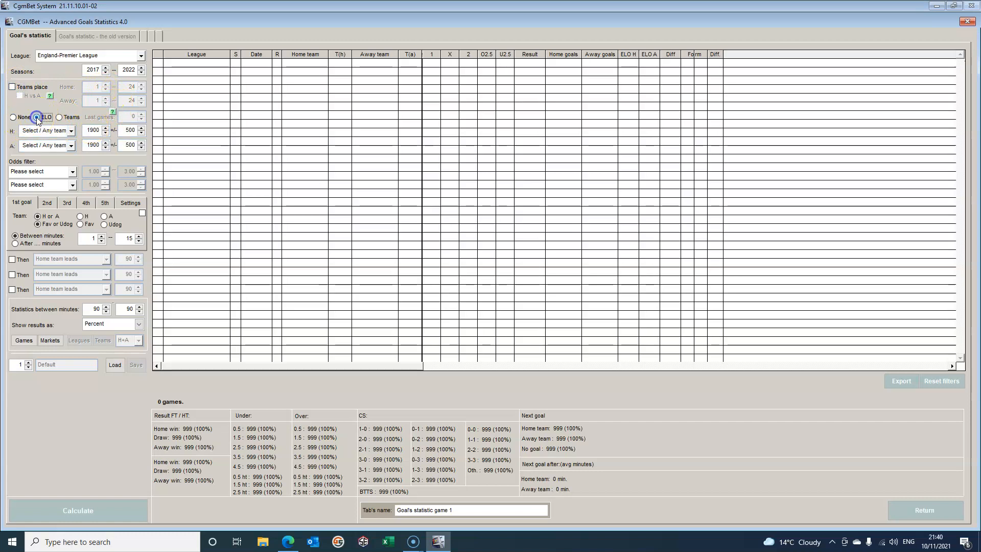
{"action": "left_click", "coordinate": [72, 131]}
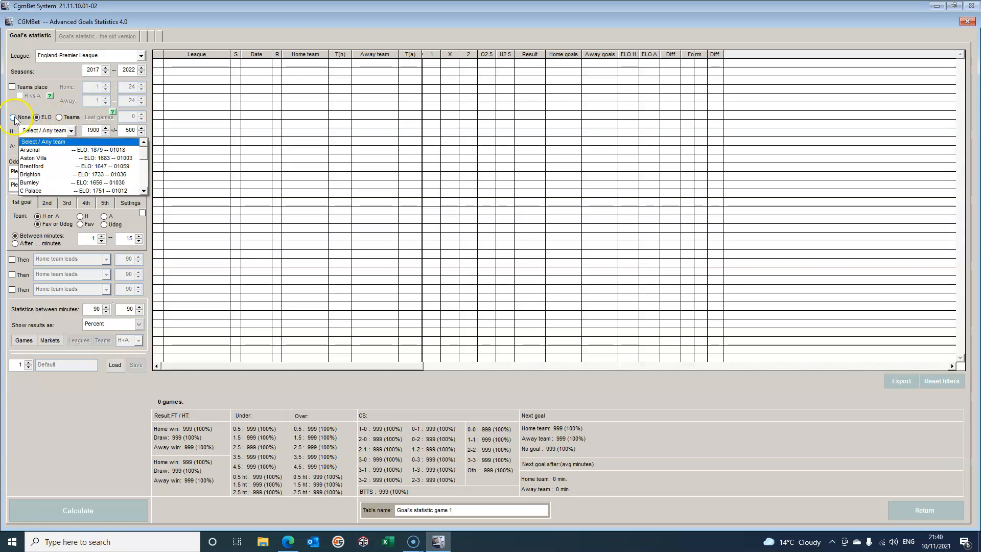
{"action": "left_click", "coordinate": [60, 117]}
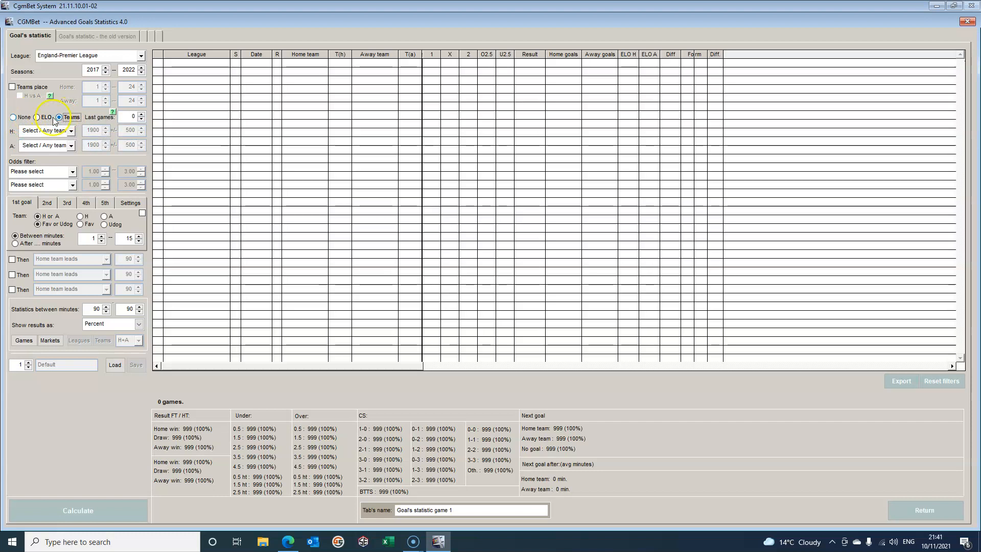
{"action": "left_click", "coordinate": [71, 131]}
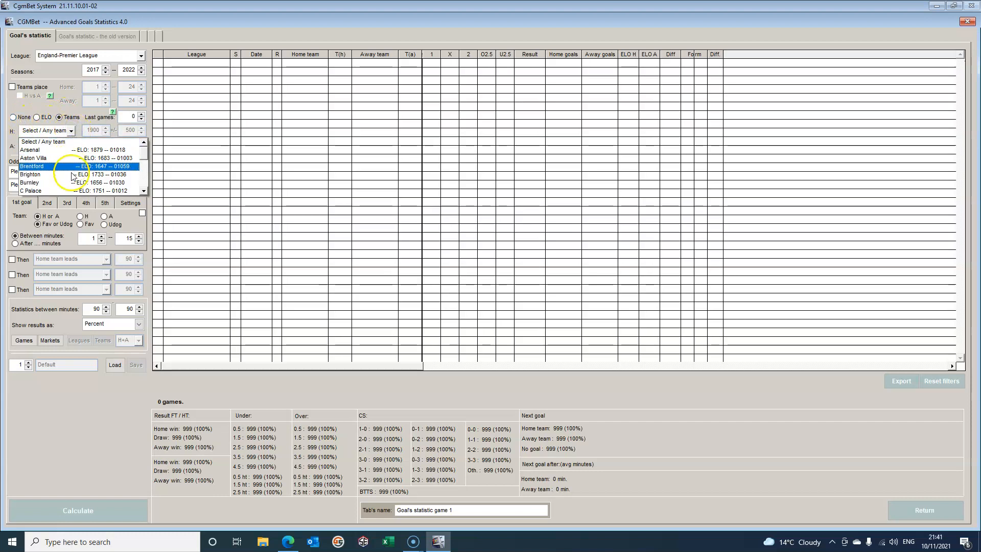
{"action": "left_click", "coordinate": [12, 118]}
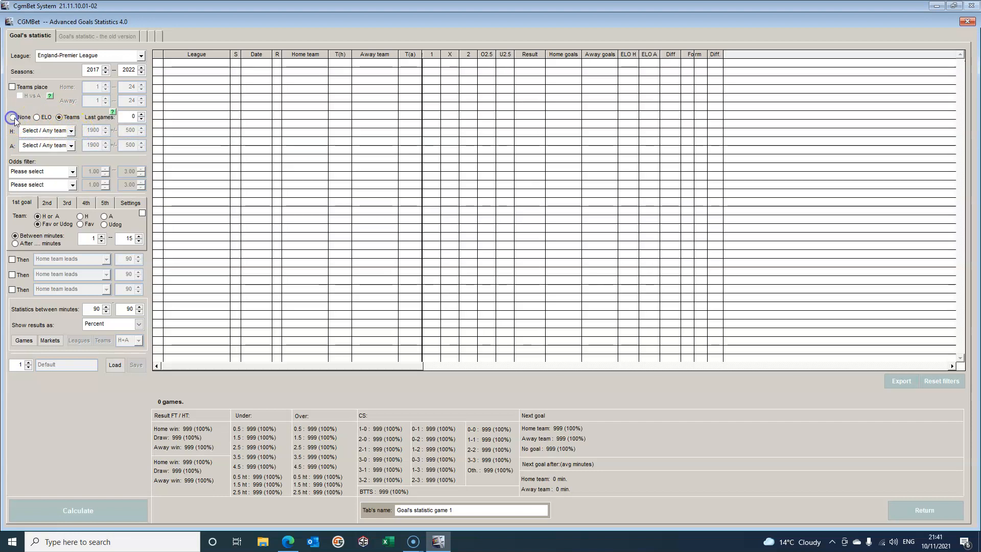
{"action": "left_click", "coordinate": [13, 117]}
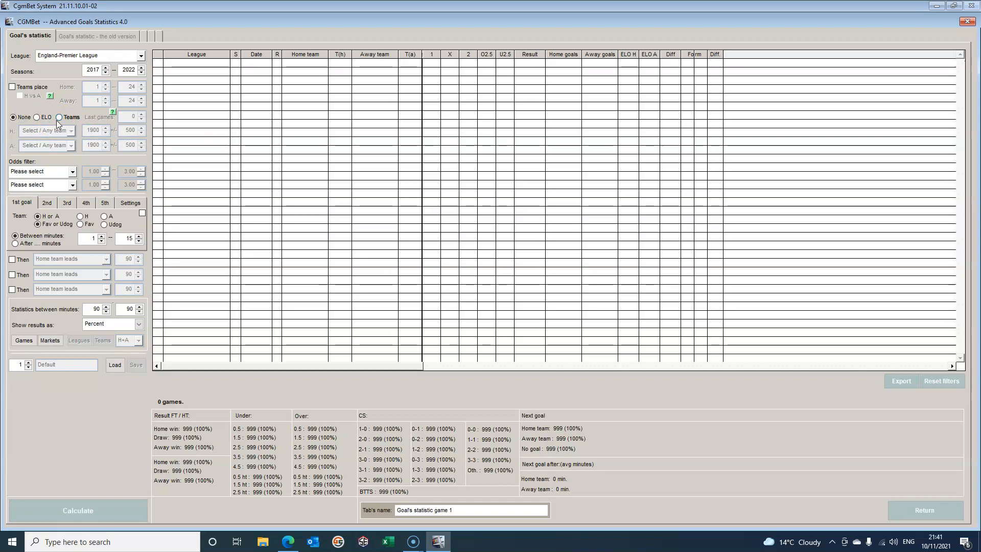
{"action": "left_click", "coordinate": [27, 124]}
- Try an odds filter on Home win odds ranging from 1.00 to 1.50
{"action": "left_click", "coordinate": [73, 171]}
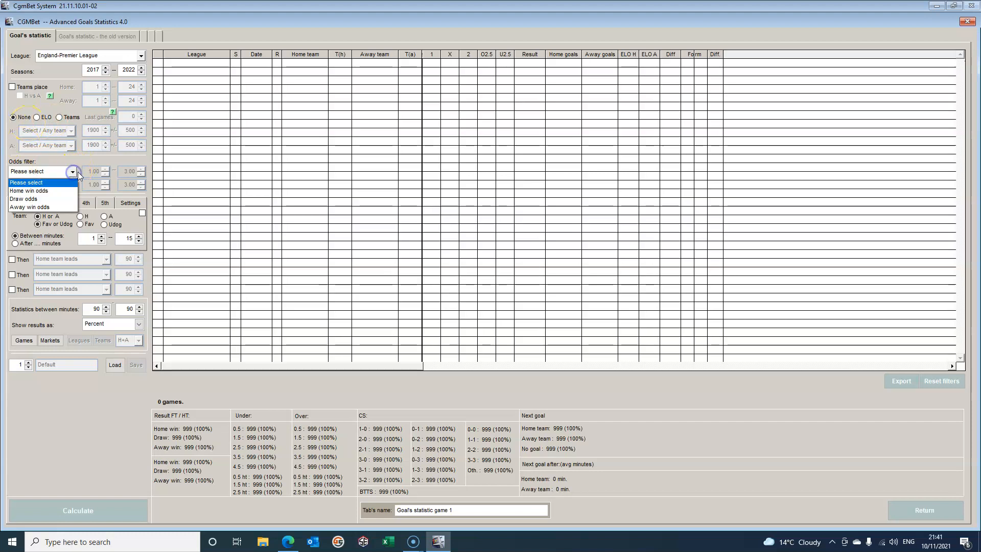
{"action": "left_click", "coordinate": [60, 207]}
{"action": "left_click", "coordinate": [35, 192]}
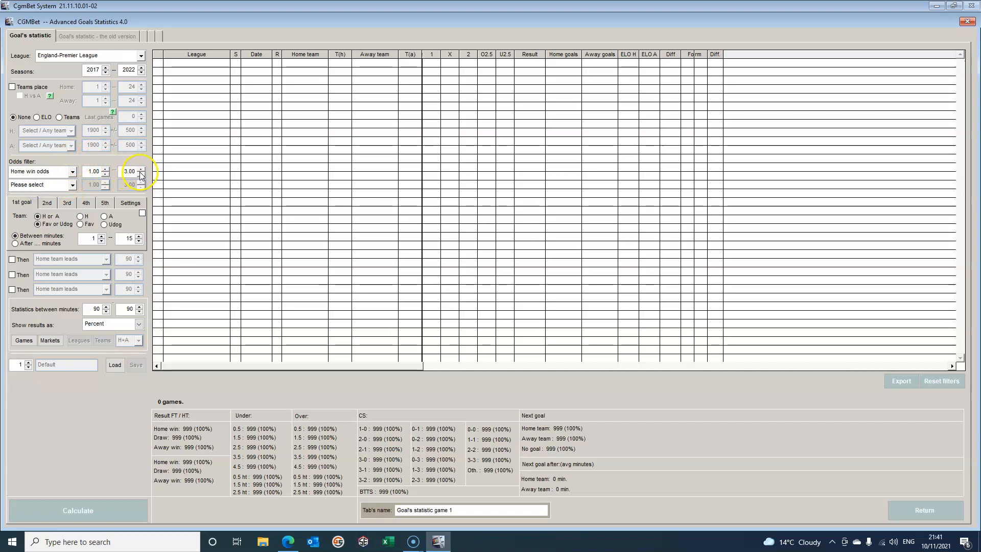
{"action": "left_click", "coordinate": [142, 175]}
{"action": "left_click", "coordinate": [142, 175]}
{"action": "left_click_drag", "start_coordinate": [127, 173], "coordinate": [145, 173]}
{"action": "type", "text": "1.00"}
- Check the choices of the second odds filter and clear the Home win odds filter
{"action": "left_click", "coordinate": [72, 185]}
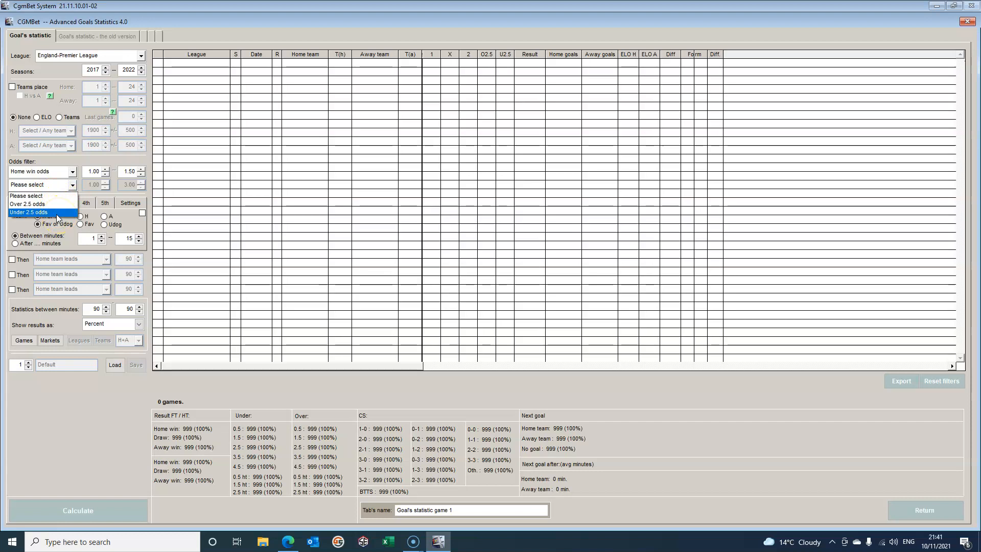
{"action": "left_click", "coordinate": [74, 173]}
{"action": "left_click", "coordinate": [73, 171]}
{"action": "left_click", "coordinate": [59, 182]}
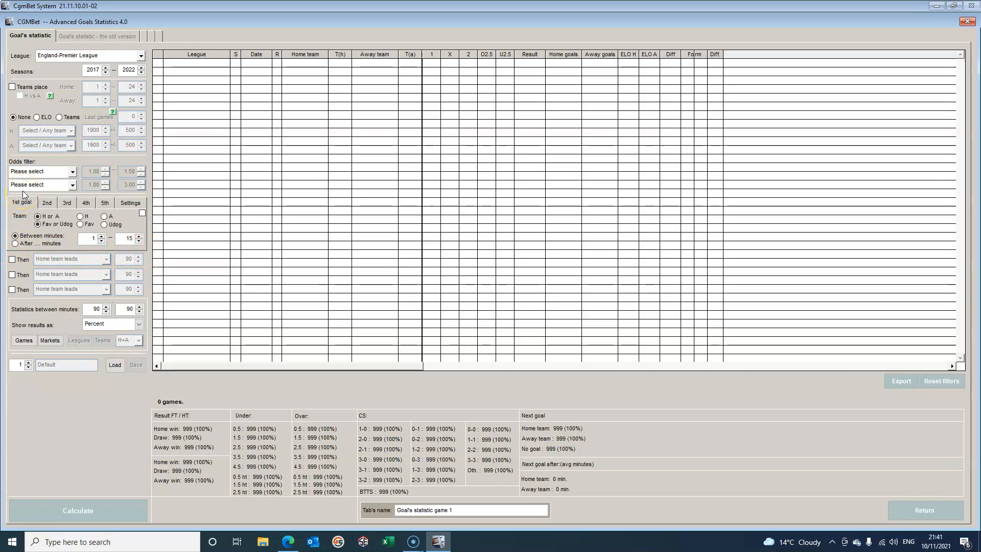
{"action": "left_click", "coordinate": [49, 203]}
{"action": "left_click", "coordinate": [66, 203]}
{"action": "left_click", "coordinate": [87, 204]}
{"action": "left_click", "coordinate": [105, 204]}
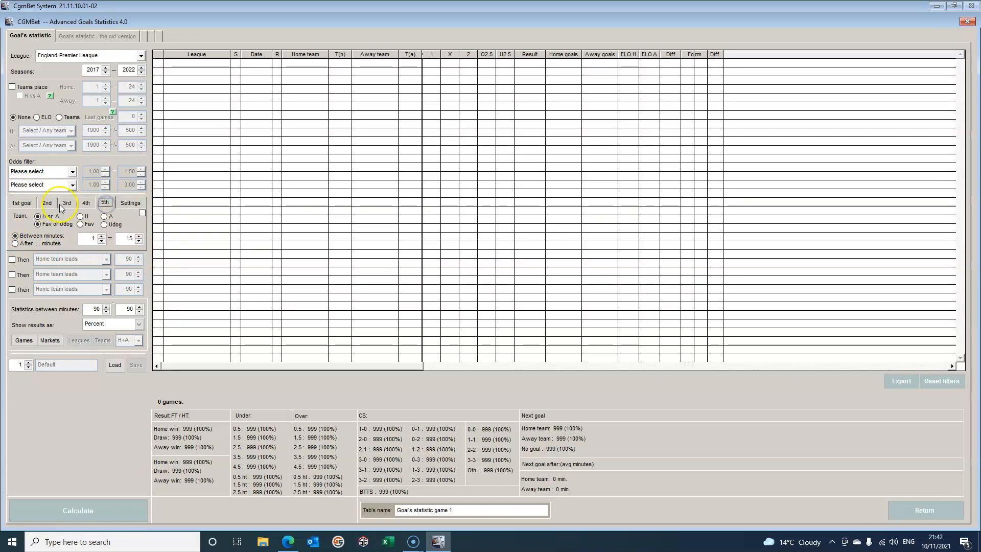
{"action": "left_click", "coordinate": [27, 203]}
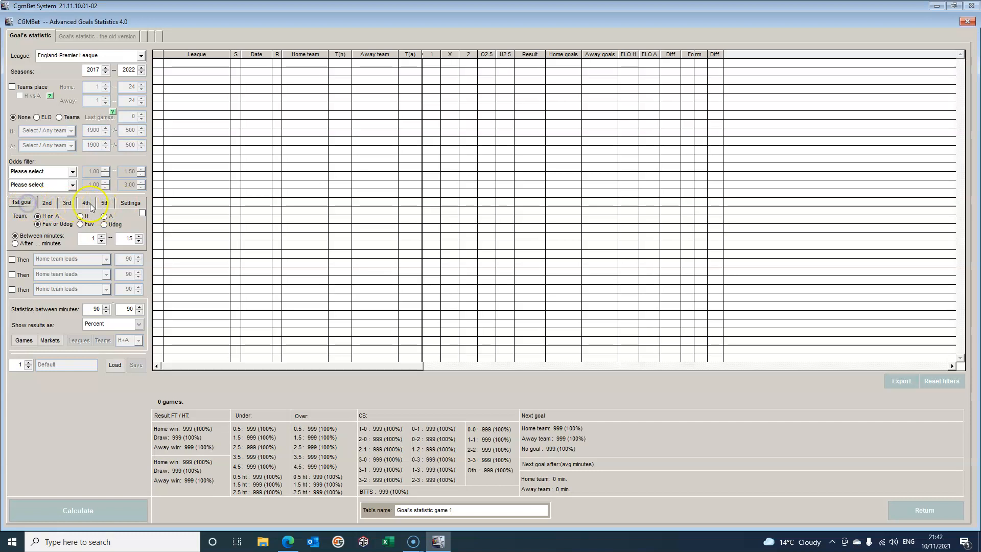
- Try enabling the 1st goal filter and adjusting its starting minute, and turn the filter off again
{"action": "left_click", "coordinate": [142, 214]}
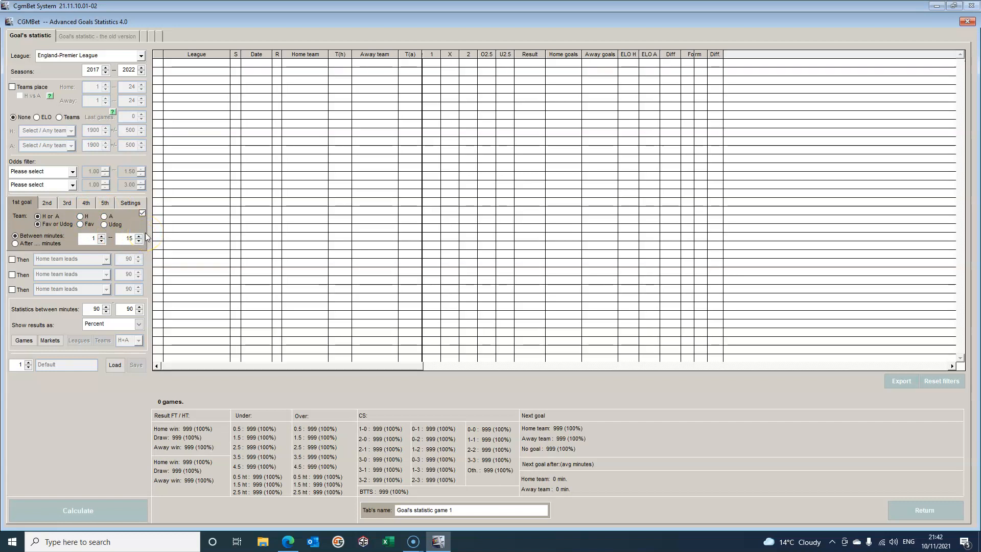
{"action": "left_click", "coordinate": [102, 236]}
{"action": "left_click", "coordinate": [102, 236]}
{"action": "left_click", "coordinate": [102, 236]}
{"action": "left_click", "coordinate": [102, 241]}
{"action": "left_click", "coordinate": [102, 241]}
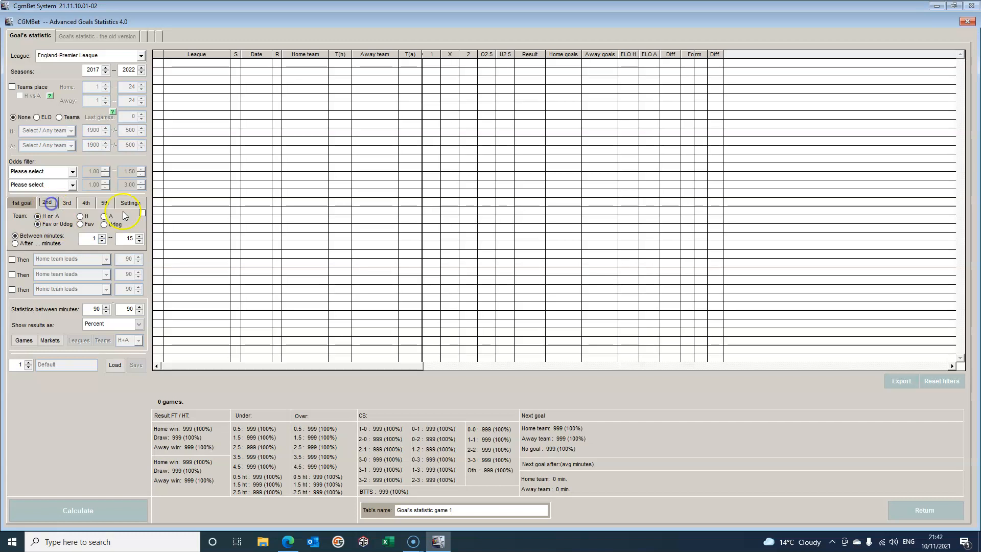
{"action": "left_click", "coordinate": [26, 203]}
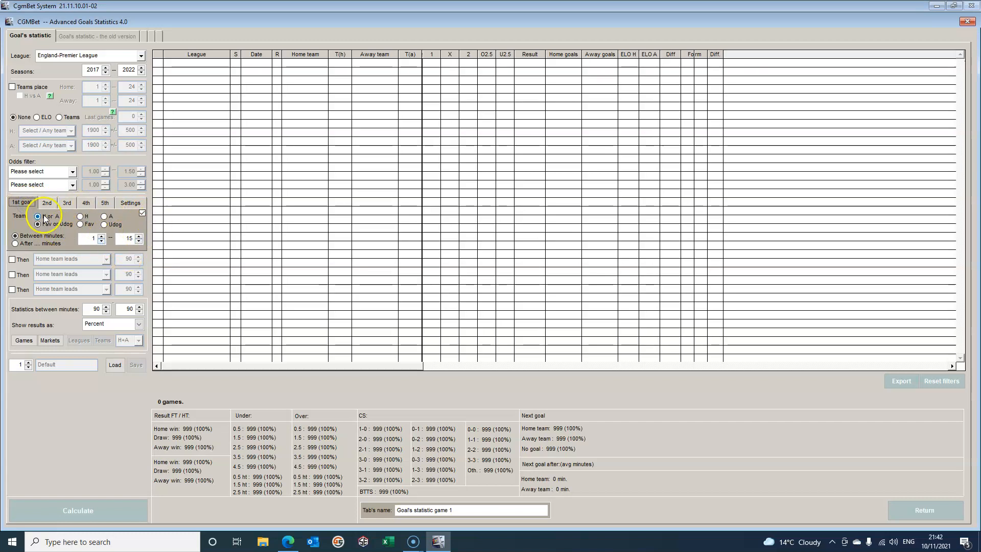
{"action": "left_click", "coordinate": [143, 212]}
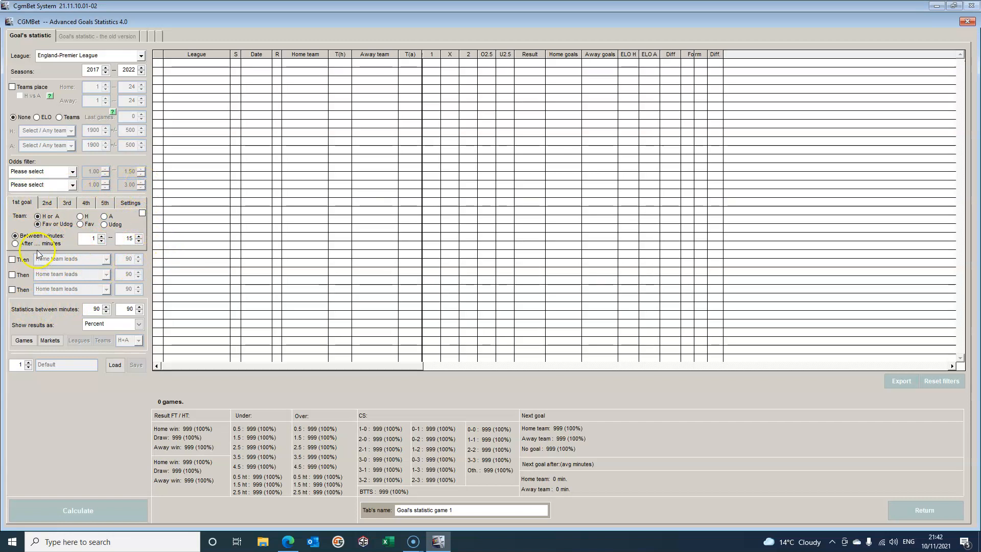
- Set the score of the first Then condition to 1-0 and leave the condition disabled
{"action": "left_click", "coordinate": [12, 260]}
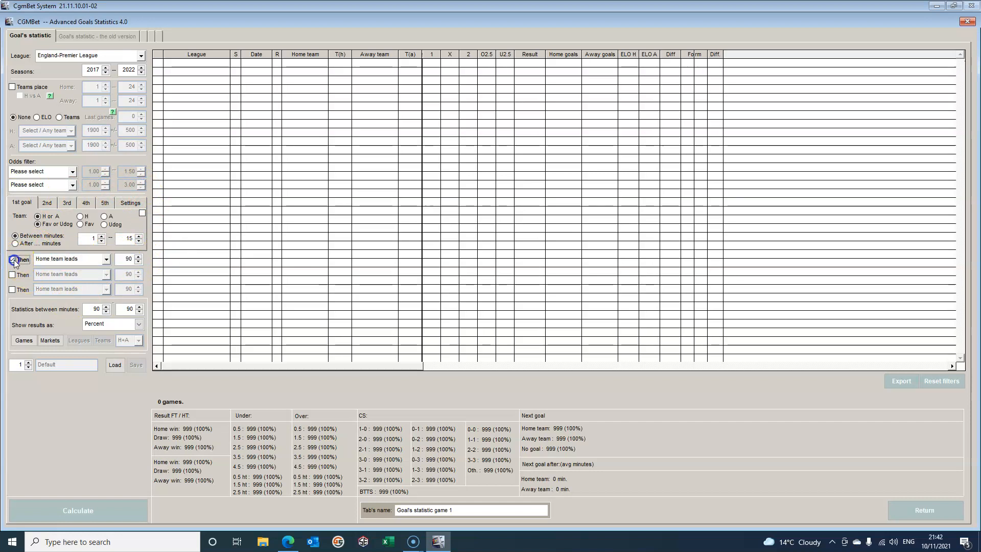
{"action": "left_click", "coordinate": [106, 259]}
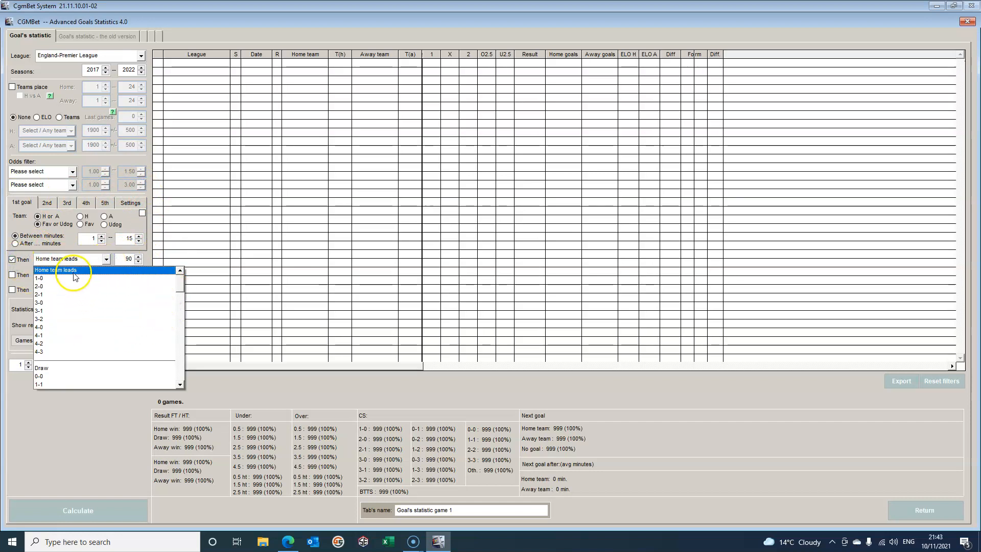
{"action": "left_click_drag", "start_coordinate": [180, 279], "coordinate": [182, 317]}
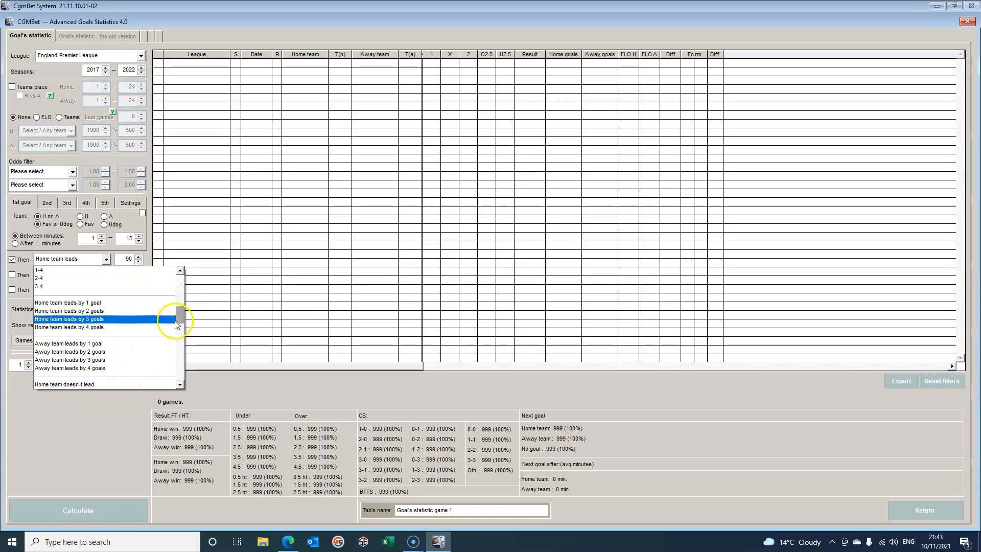
{"action": "left_click_drag", "start_coordinate": [180, 317], "coordinate": [181, 278]}
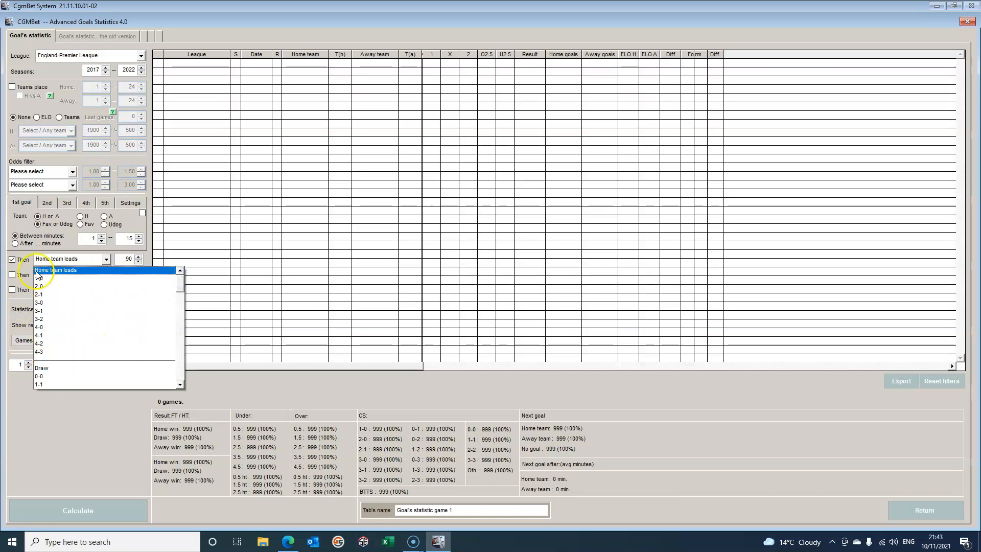
{"action": "left_click_drag", "start_coordinate": [180, 284], "coordinate": [179, 277]}
{"action": "left_click", "coordinate": [78, 278]}
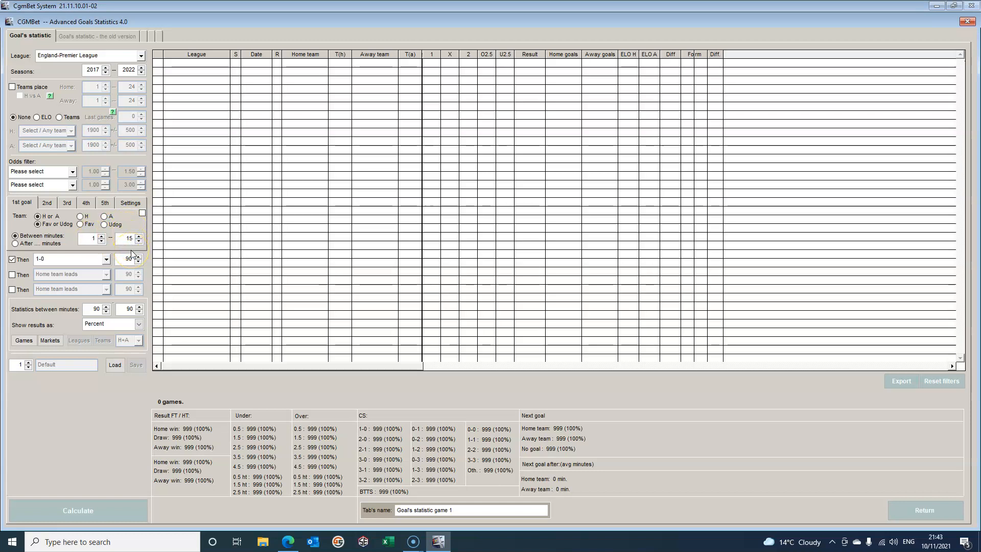
{"action": "left_click", "coordinate": [12, 260]}
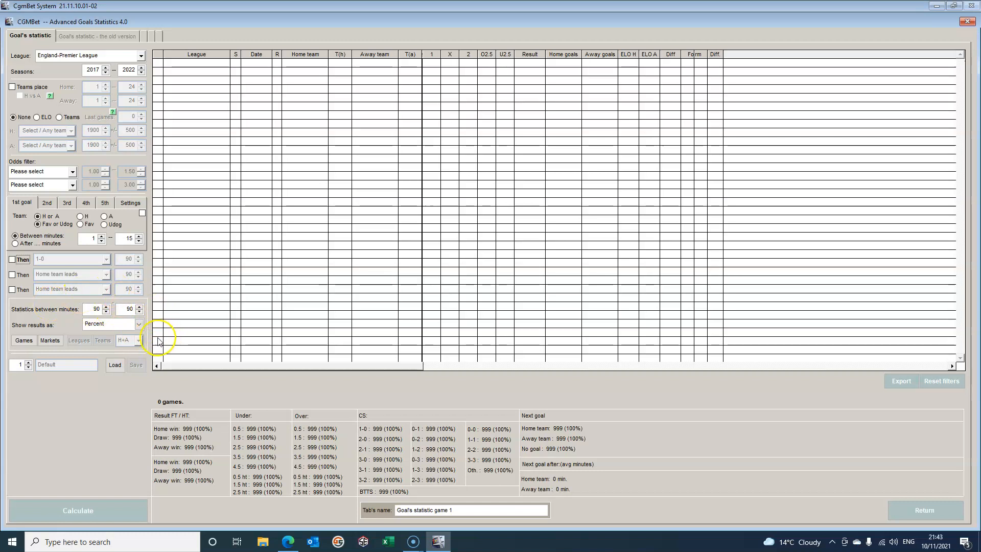
- Show results as Percent and calculate the statistics for all games without goal filters
{"action": "left_click", "coordinate": [138, 324]}
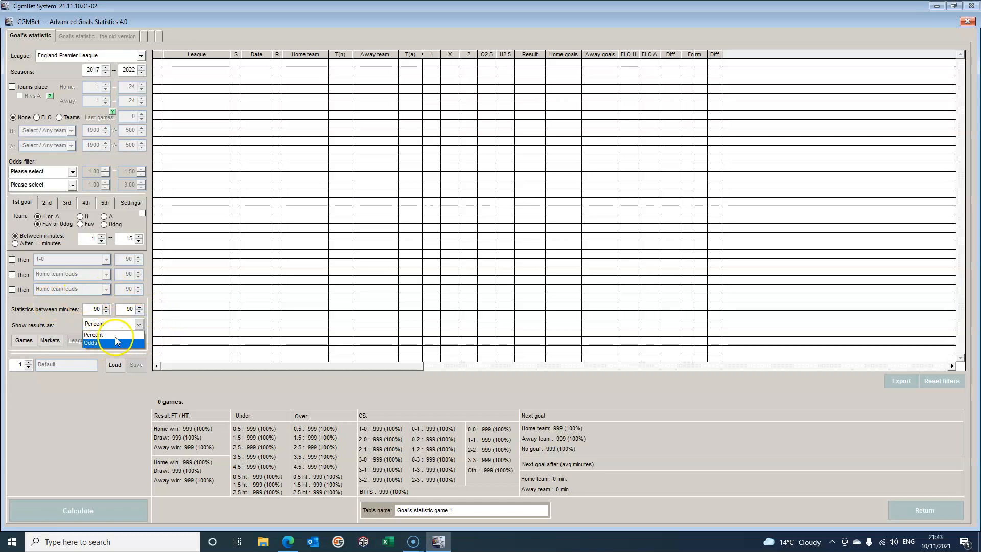
{"action": "left_click", "coordinate": [98, 336]}
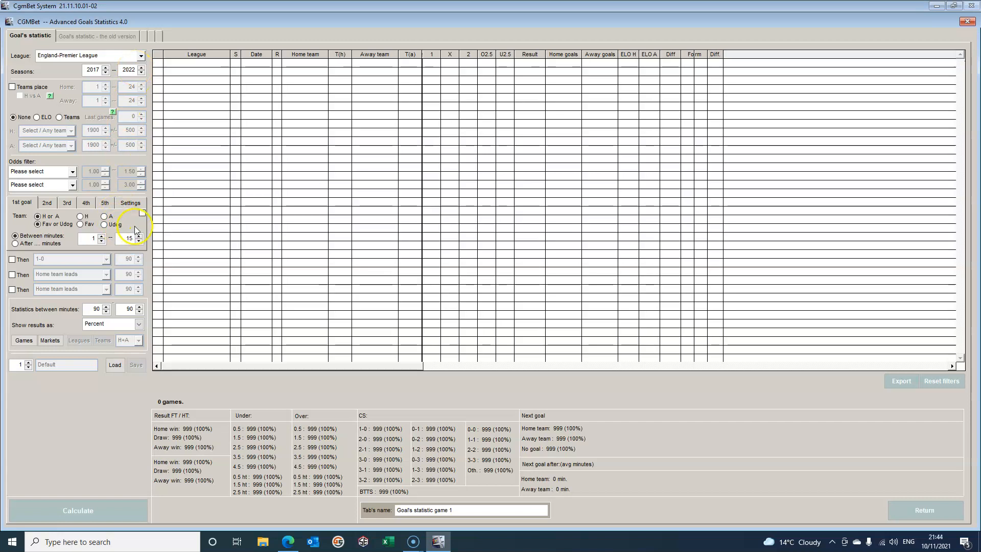
{"action": "left_click", "coordinate": [110, 508]}
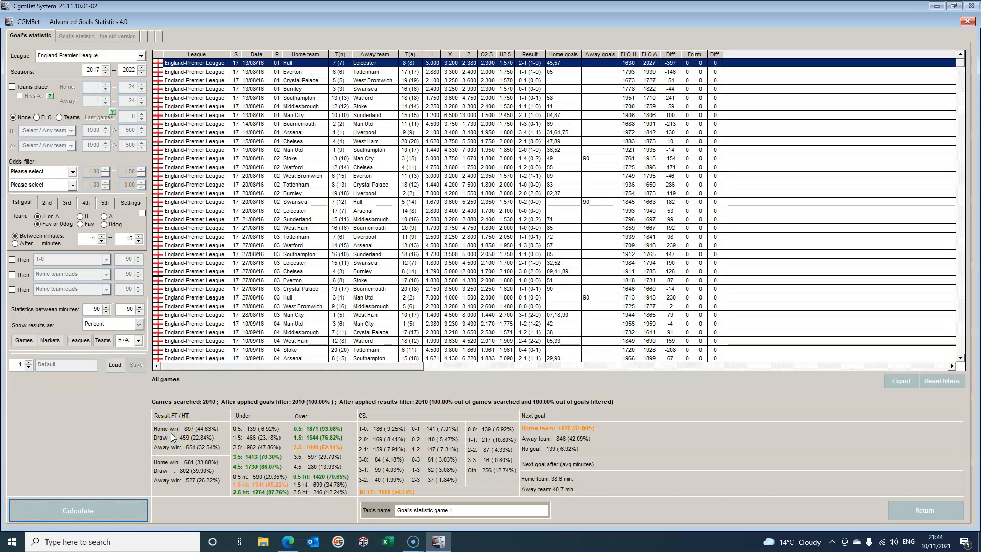
{"action": "left_click", "coordinate": [192, 435]}
{"action": "left_click", "coordinate": [101, 235]}
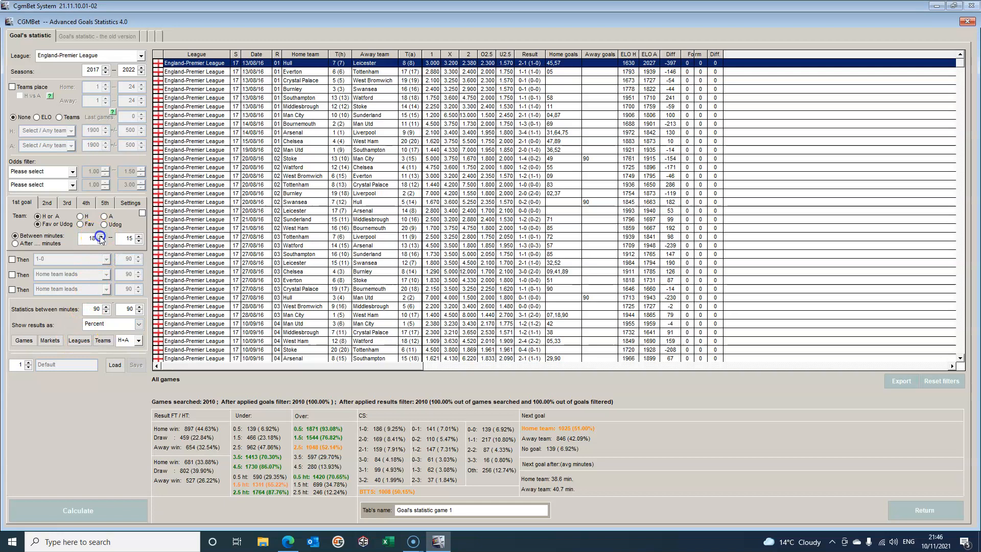
{"action": "double_click", "coordinate": [101, 235]}
{"action": "left_click", "coordinate": [139, 235]}
{"action": "left_click", "coordinate": [101, 241]}
{"action": "left_click", "coordinate": [101, 242]}
{"action": "left_click", "coordinate": [139, 241]}
- Enable the first Then condition with score 1-0 at minute 45 and recalculate the statistics
{"action": "left_click", "coordinate": [13, 260]}
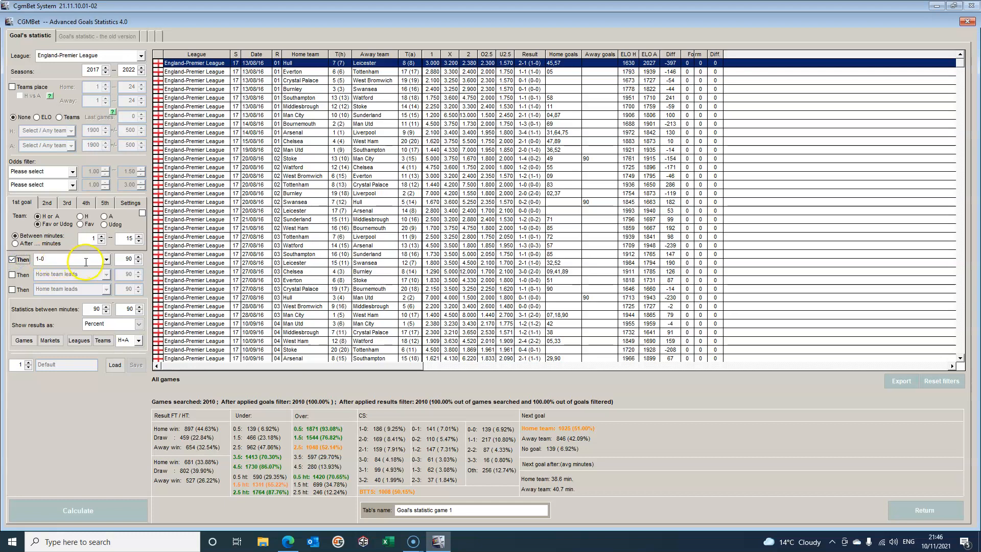
{"action": "left_click", "coordinate": [138, 262]}
{"action": "left_click", "coordinate": [138, 256]}
{"action": "left_click", "coordinate": [138, 257]}
{"action": "left_click", "coordinate": [137, 262]}
{"action": "left_click", "coordinate": [137, 262]}
{"action": "left_click", "coordinate": [114, 504]}
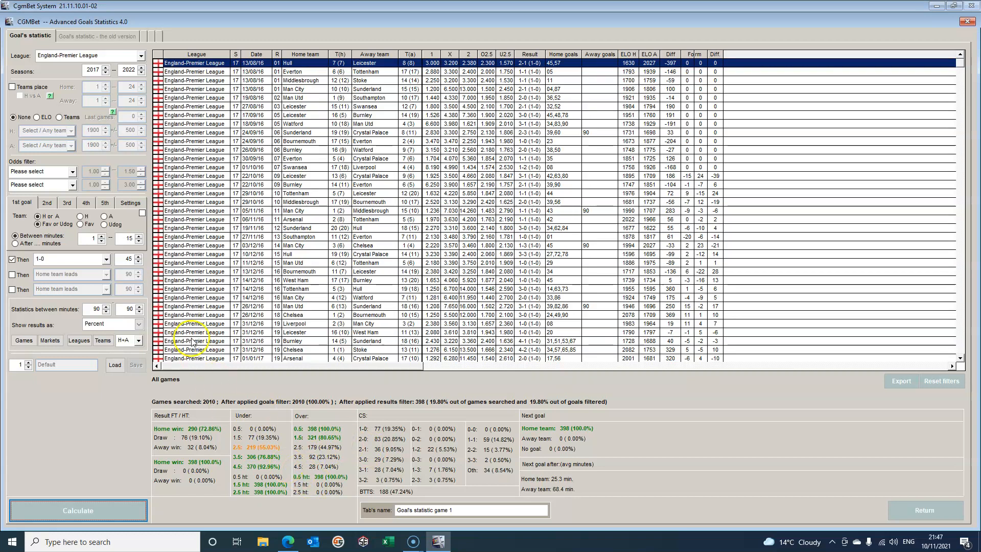
- Set the first Then condition to a 0-1 score at minute 45 and recalculate the statistics
{"action": "left_click", "coordinate": [106, 260]}
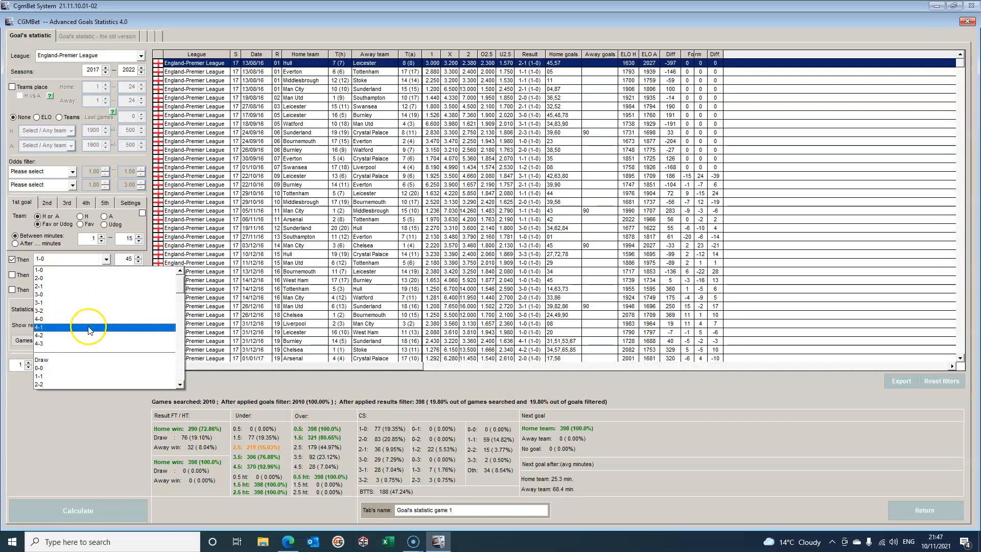
{"action": "left_click_drag", "start_coordinate": [179, 280], "coordinate": [180, 305]}
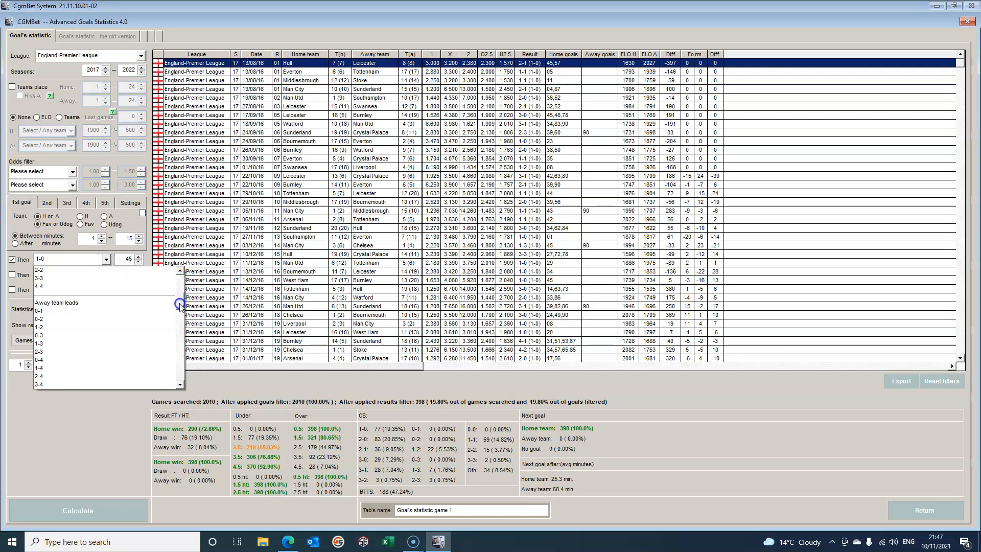
{"action": "left_click", "coordinate": [88, 310]}
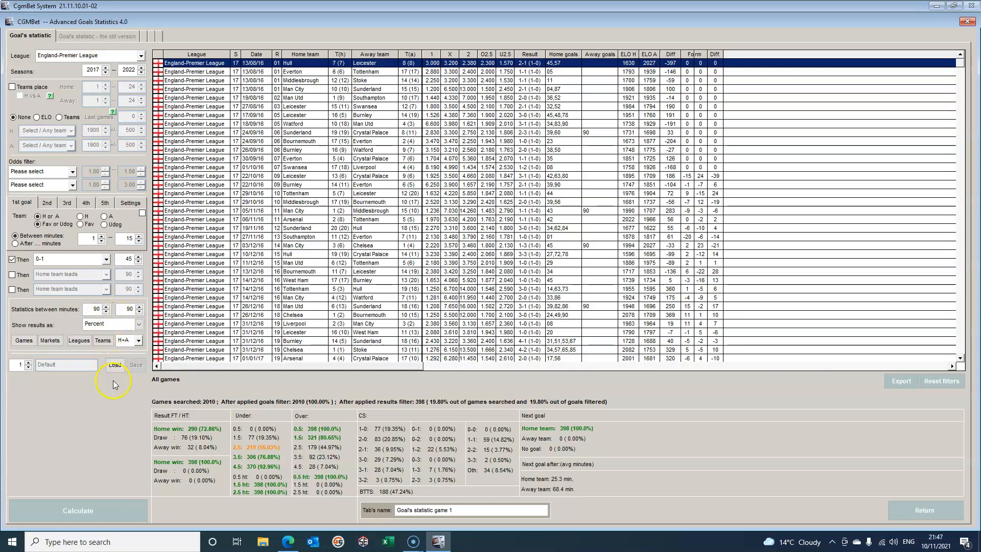
{"action": "left_click", "coordinate": [102, 510]}
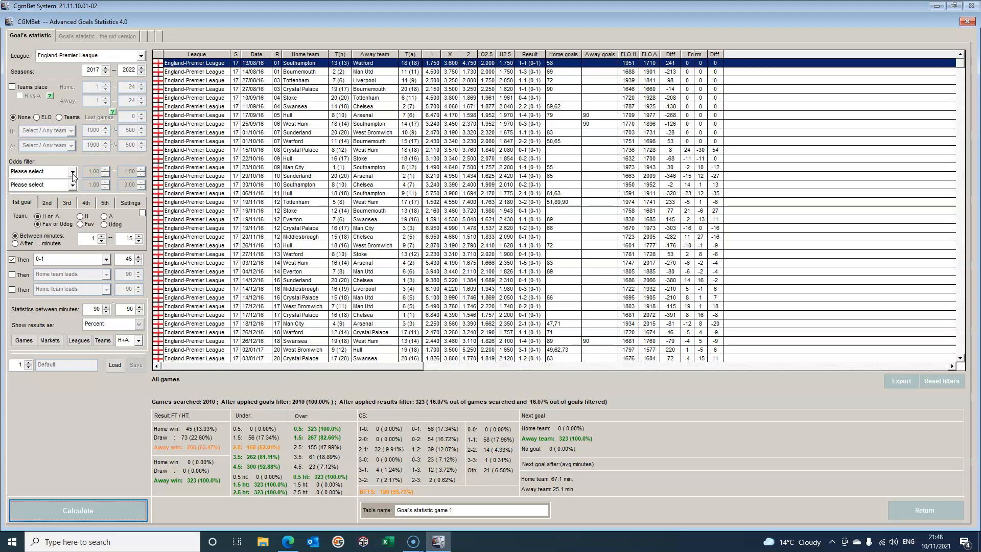
- Add an odds filter for away win odds between 2.00 and 5.00
{"action": "left_click", "coordinate": [73, 172]}
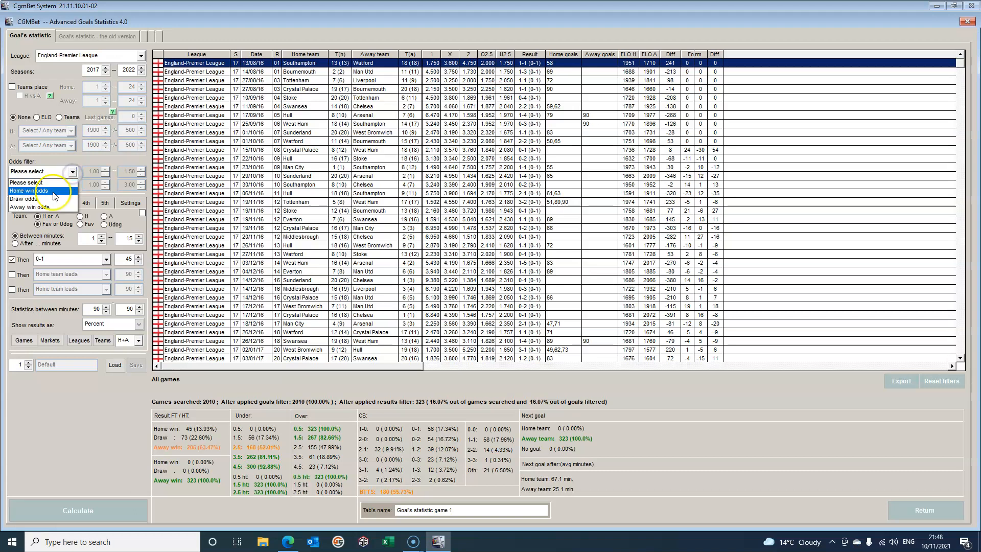
{"action": "left_click", "coordinate": [50, 205]}
{"action": "left_click", "coordinate": [106, 168]}
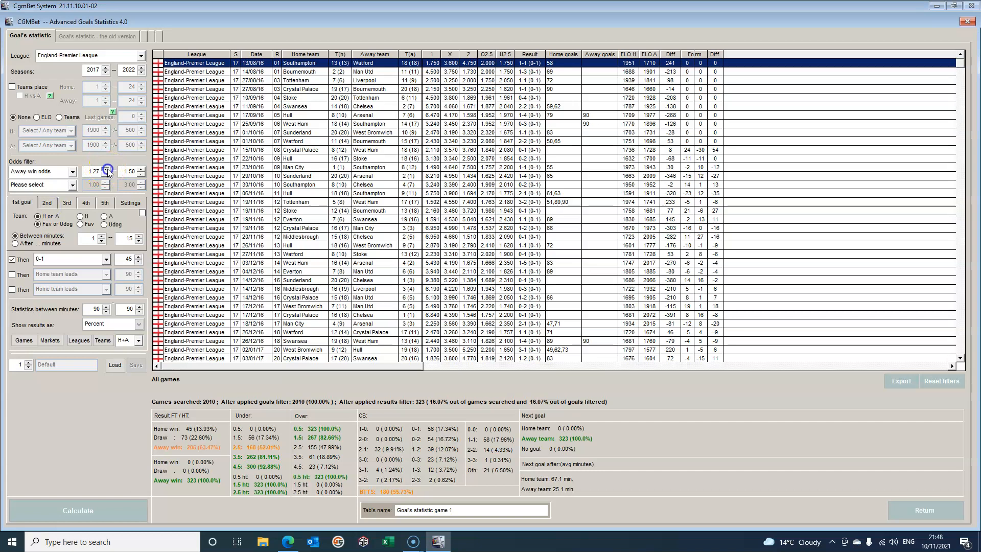
{"action": "left_click", "coordinate": [106, 169]}
{"action": "left_click", "coordinate": [106, 168]}
{"action": "left_click", "coordinate": [106, 169]}
{"action": "type", "text": "2."}
{"action": "left_click_drag", "start_coordinate": [125, 170], "coordinate": [138, 171]}
{"action": "type", "text": "5."}
{"action": "left_click", "coordinate": [95, 444]}
- Change the first Then condition to Away team leads and keep it enabled
{"action": "left_click", "coordinate": [13, 259]}
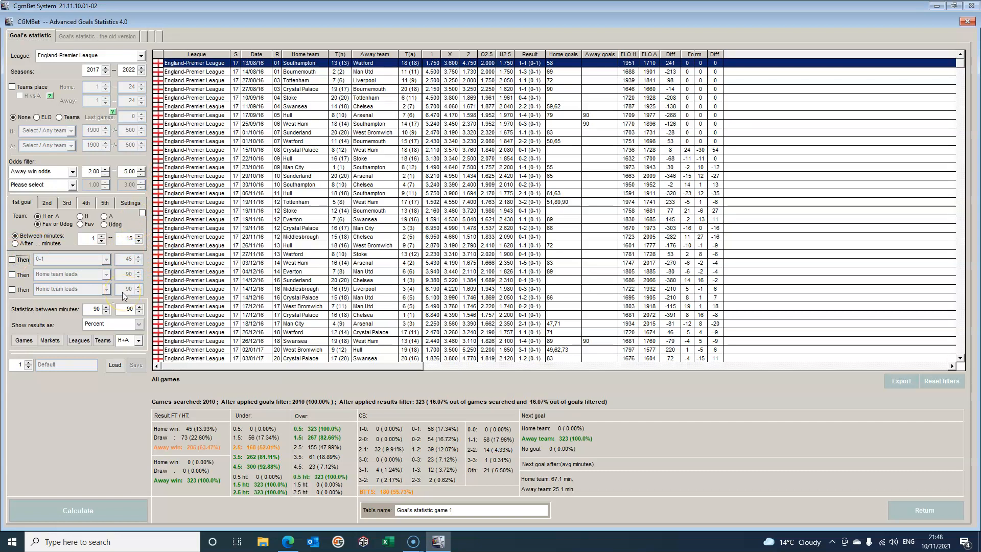
{"action": "left_click", "coordinate": [13, 259]}
{"action": "left_click", "coordinate": [107, 260]}
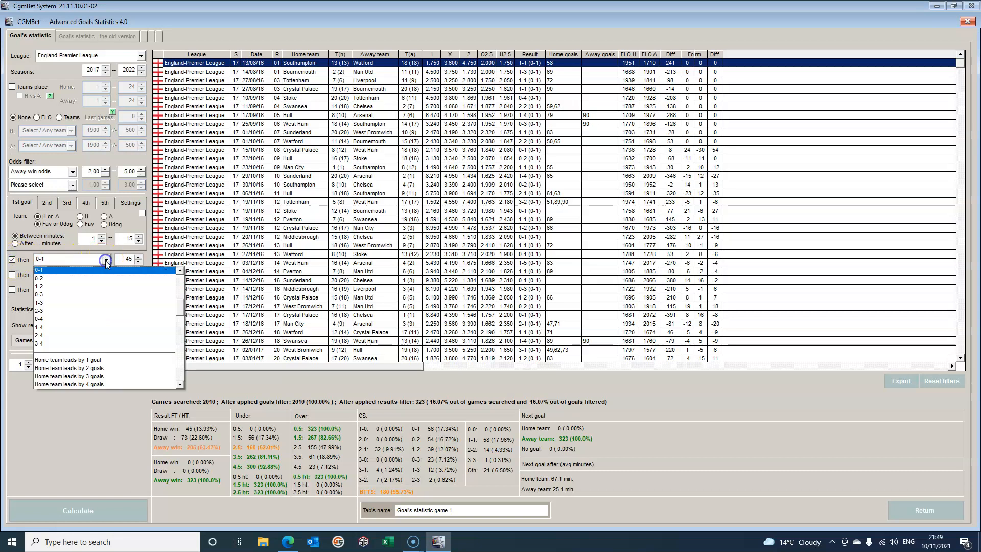
{"action": "mouse_move", "coordinate": [180, 306]}
{"action": "left_mouse_down"}
{"action": "mouse_move", "coordinate": [184, 375]}
{"action": "mouse_move", "coordinate": [176, 303]}
{"action": "left_mouse_up"}
{"action": "left_click", "coordinate": [110, 327]}
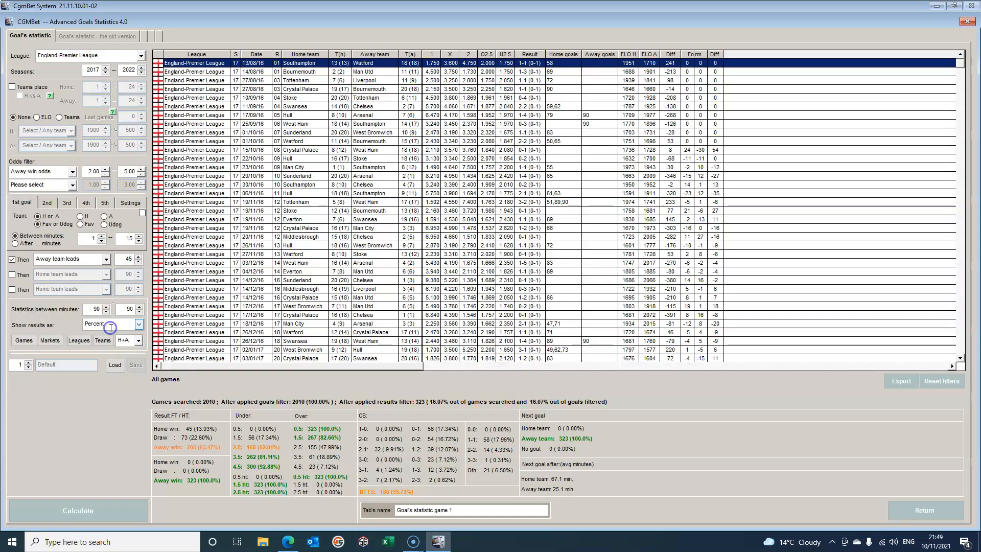
- Set the minute of the Away team leads condition to 90 and recalculate the statistics
{"action": "left_click", "coordinate": [138, 261]}
{"action": "left_click", "coordinate": [139, 261]}
{"action": "left_click", "coordinate": [138, 256]}
{"action": "left_click", "coordinate": [138, 256]}
{"action": "left_click", "coordinate": [138, 256]}
{"action": "left_click", "coordinate": [138, 256]}
{"action": "type", "text": "90"}
{"action": "key", "text": "Tab"}
{"action": "left_click", "coordinate": [102, 411]}
{"action": "left_click", "coordinate": [99, 506]}
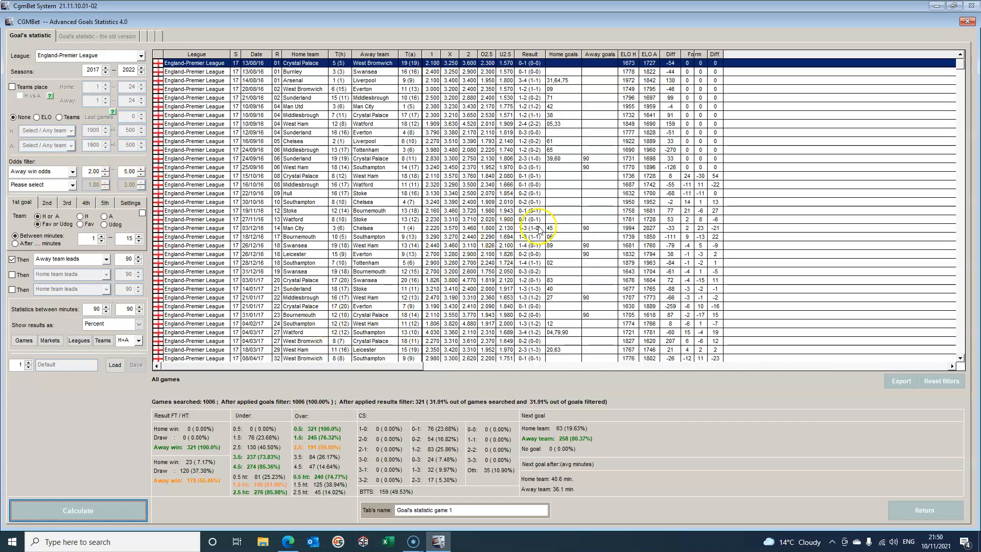
- Examine the away win odds of the matching games from the start to the end of the results list
{"action": "left_click", "coordinate": [470, 84]}
{"action": "left_click", "coordinate": [473, 65]}
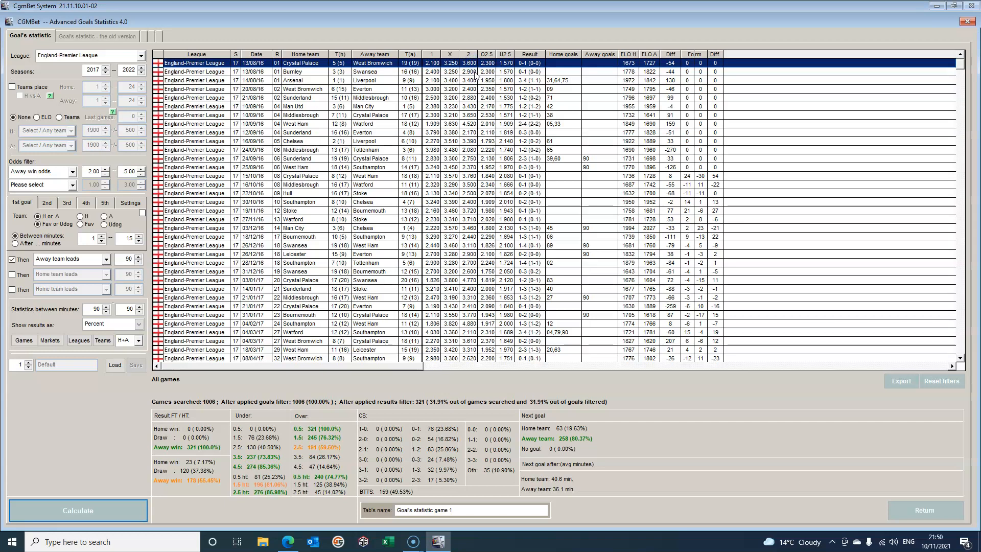
{"action": "left_click", "coordinate": [472, 71]}
{"action": "left_click", "coordinate": [472, 80]}
{"action": "left_click", "coordinate": [474, 89]}
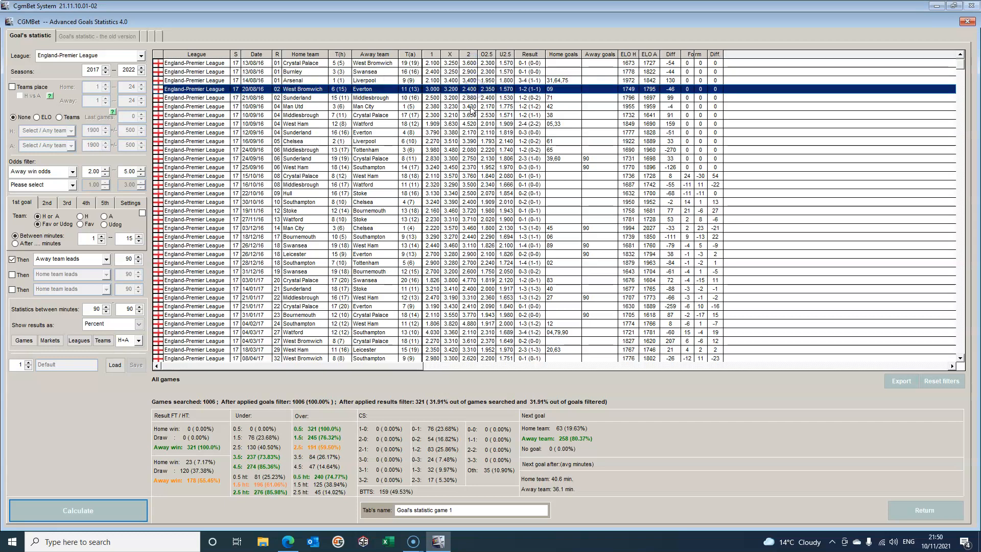
{"action": "scroll", "coordinate": [470, 195], "scroll_direction": "down", "scroll_amount": 3}
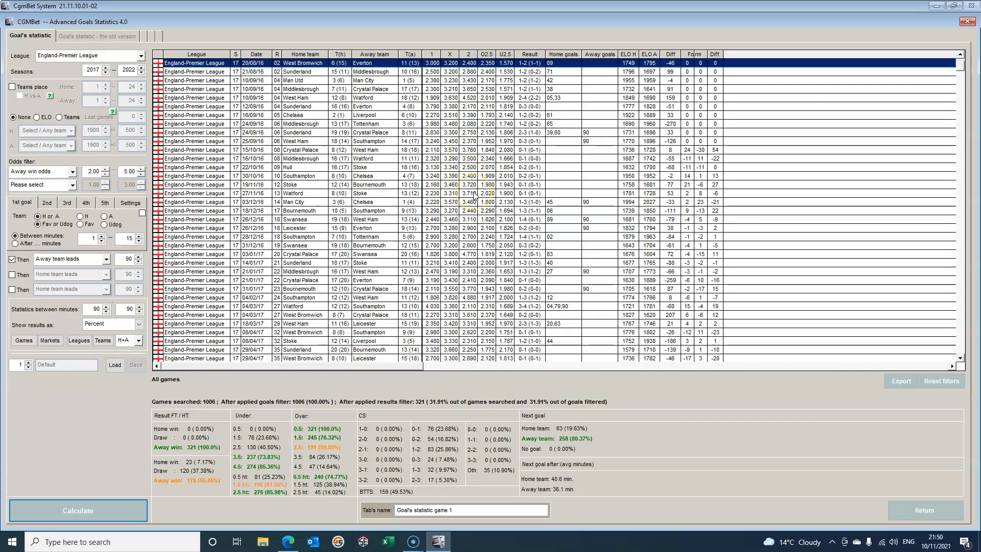
{"action": "scroll", "coordinate": [474, 196], "scroll_direction": "down", "scroll_amount": 3}
{"action": "scroll", "coordinate": [473, 196], "scroll_direction": "up", "scroll_amount": 5}
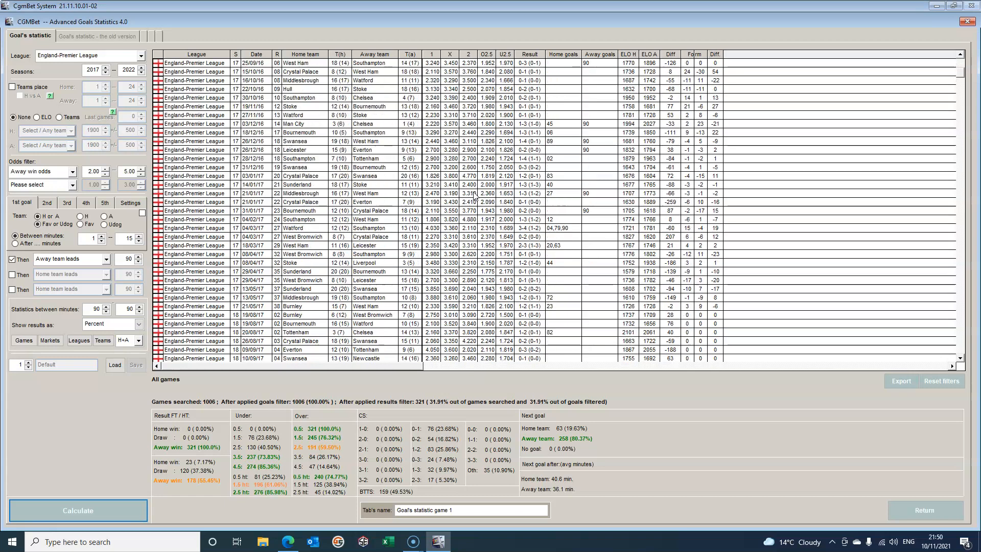
{"action": "scroll", "coordinate": [474, 195], "scroll_direction": "up", "scroll_amount": 1}
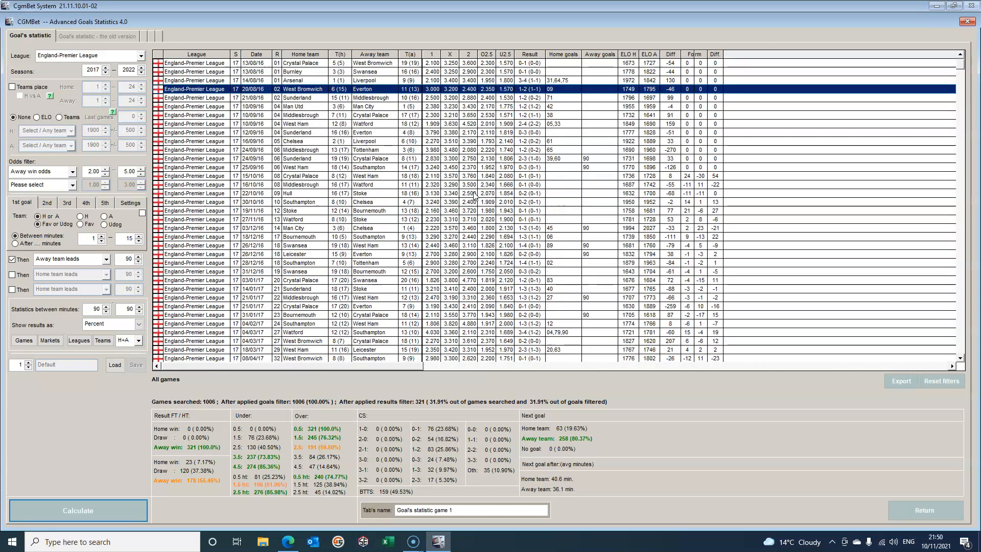
{"action": "scroll", "coordinate": [473, 195], "scroll_direction": "down", "scroll_amount": 2}
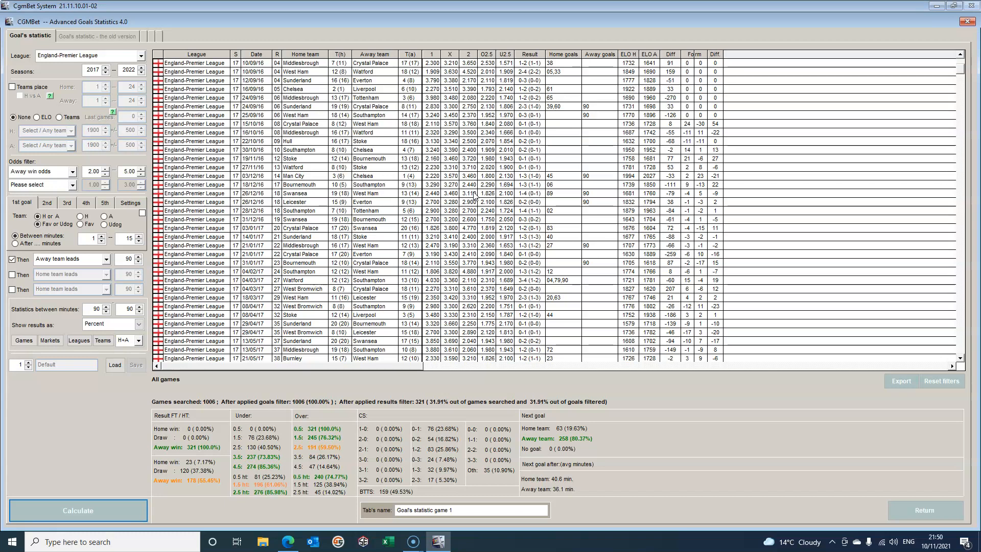
{"action": "scroll", "coordinate": [473, 196], "scroll_direction": "down", "scroll_amount": 1}
{"action": "left_click", "coordinate": [474, 203]}
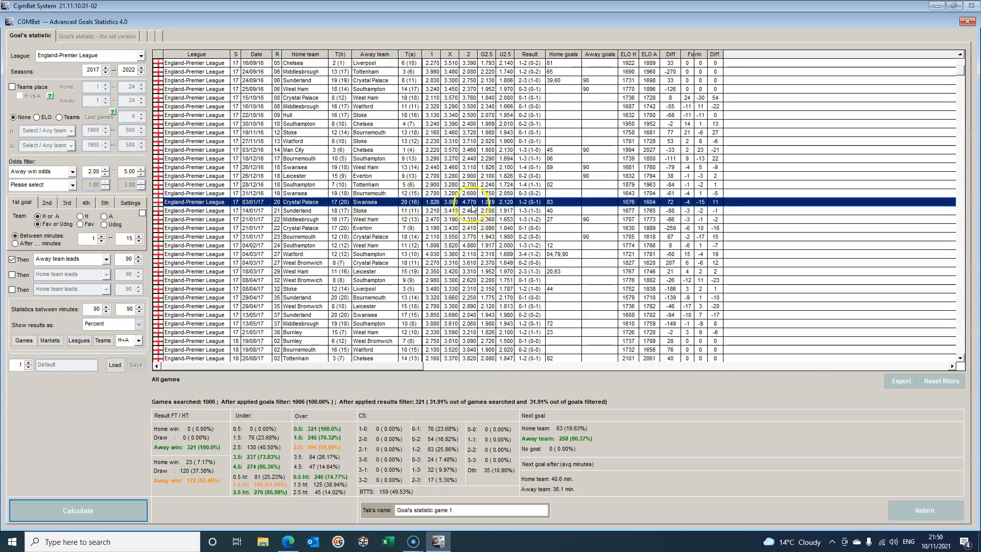
{"action": "scroll", "coordinate": [470, 217], "scroll_direction": "down", "scroll_amount": 4}
{"action": "scroll", "coordinate": [471, 217], "scroll_direction": "down", "scroll_amount": 5}
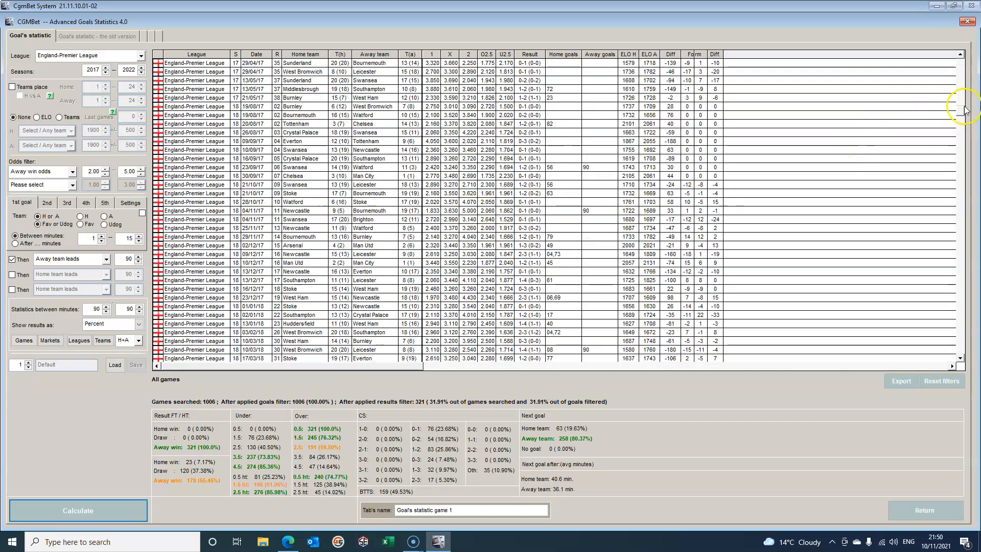
{"action": "left_click_drag", "start_coordinate": [968, 236], "coordinate": [960, 342]}
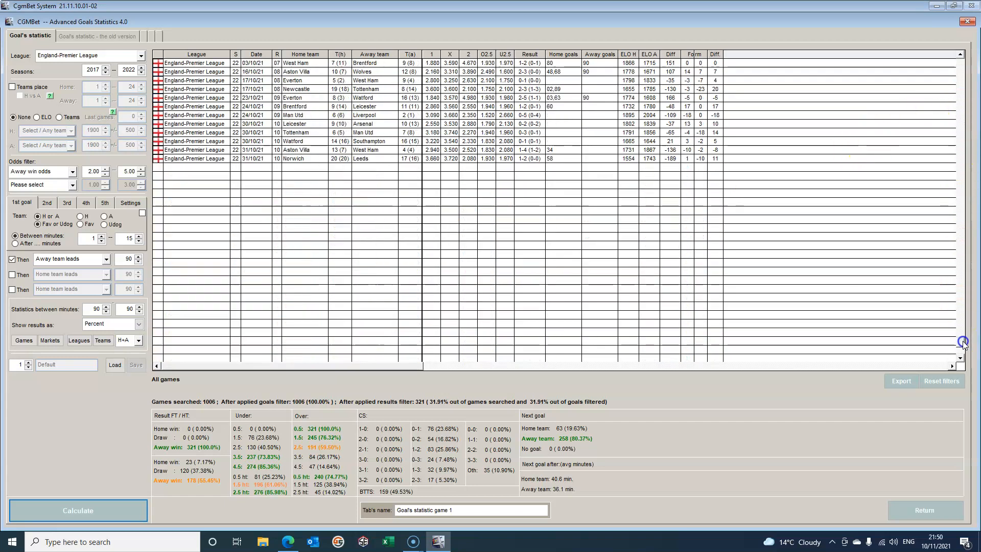
- Examine the odds and result of the Everton v Watford game of 23/10/21 among the most recent games
{"action": "scroll", "coordinate": [384, 209], "scroll_direction": "up", "scroll_amount": 3}
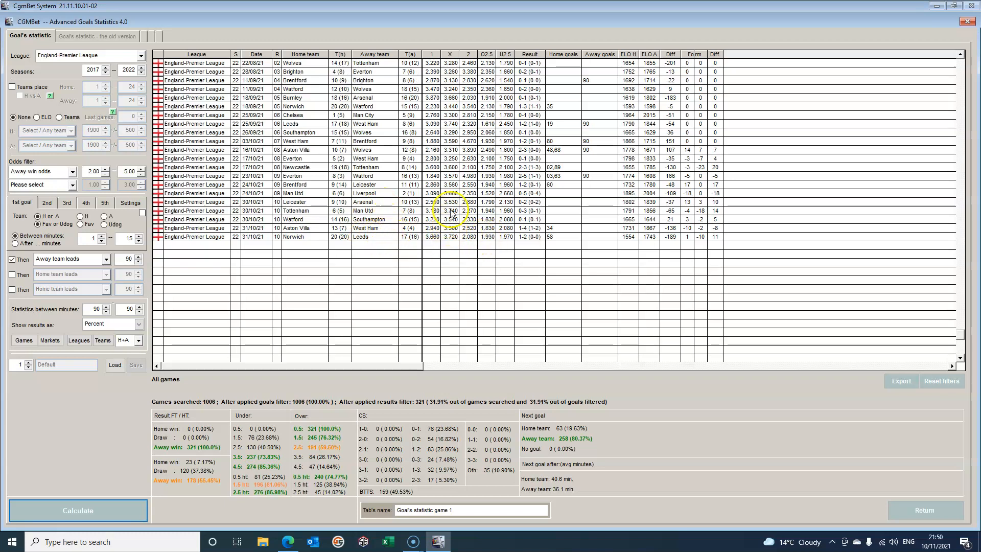
{"action": "scroll", "coordinate": [452, 197], "scroll_direction": "up", "scroll_amount": 2}
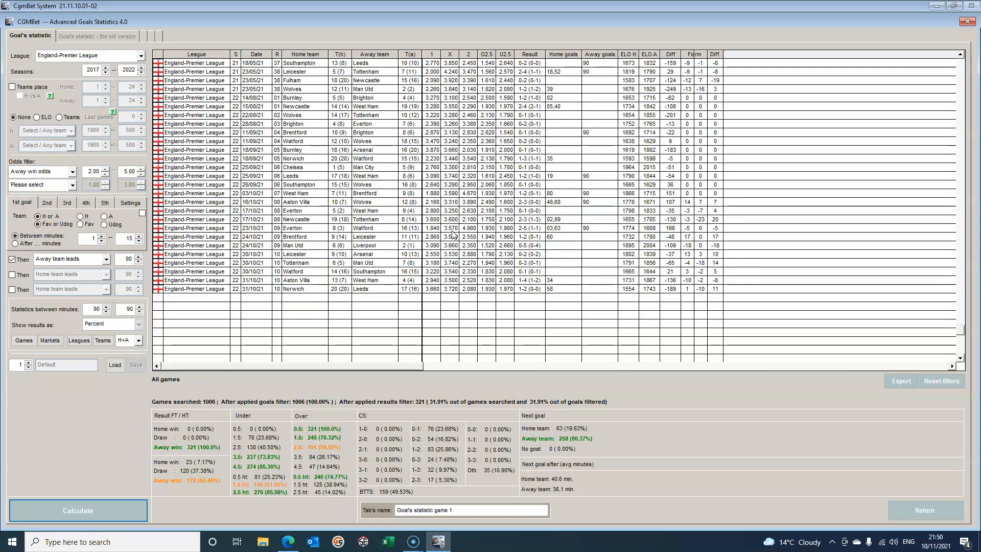
{"action": "left_click", "coordinate": [473, 264]}
{"action": "scroll", "coordinate": [473, 264], "scroll_direction": "up", "scroll_amount": 3}
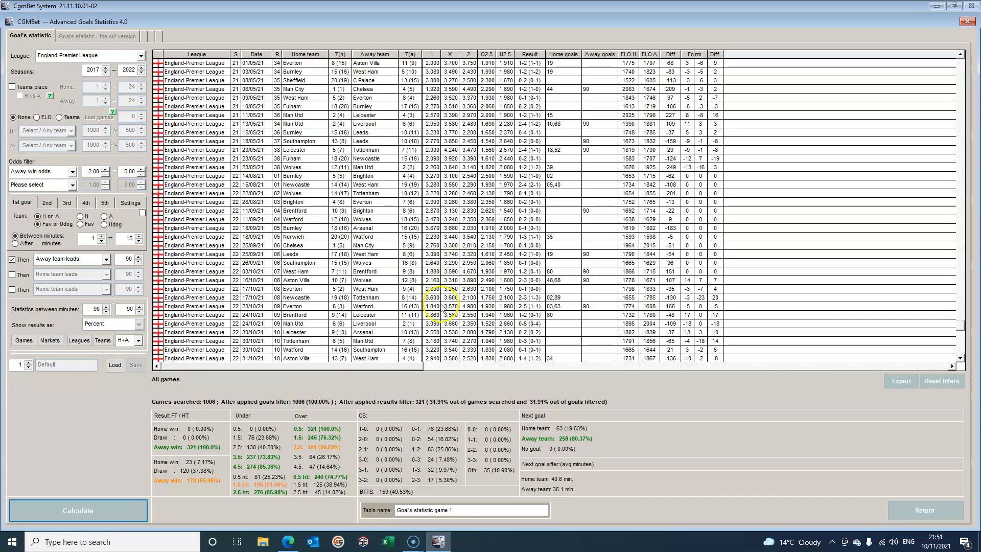
{"action": "left_click", "coordinate": [330, 307]}
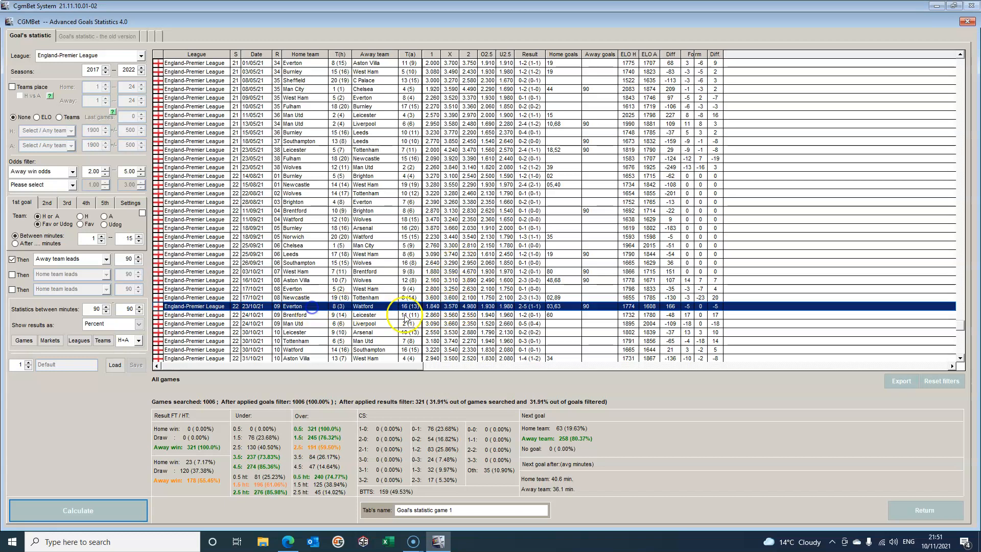
{"action": "scroll", "coordinate": [419, 316], "scroll_direction": "down", "scroll_amount": 3}
{"action": "scroll", "coordinate": [423, 319], "scroll_direction": "down", "scroll_amount": 1}
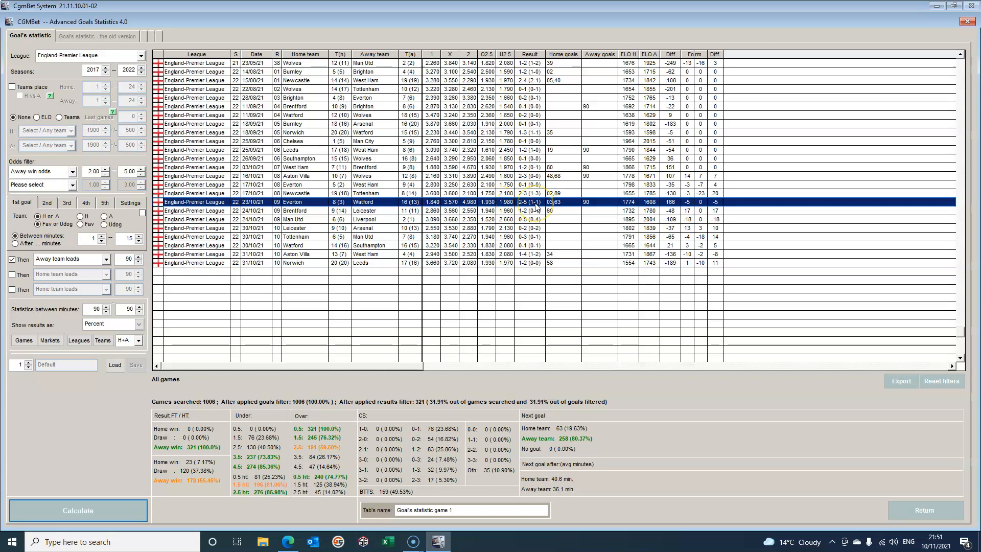
{"action": "scroll", "coordinate": [537, 207], "scroll_direction": "up", "scroll_amount": 3}
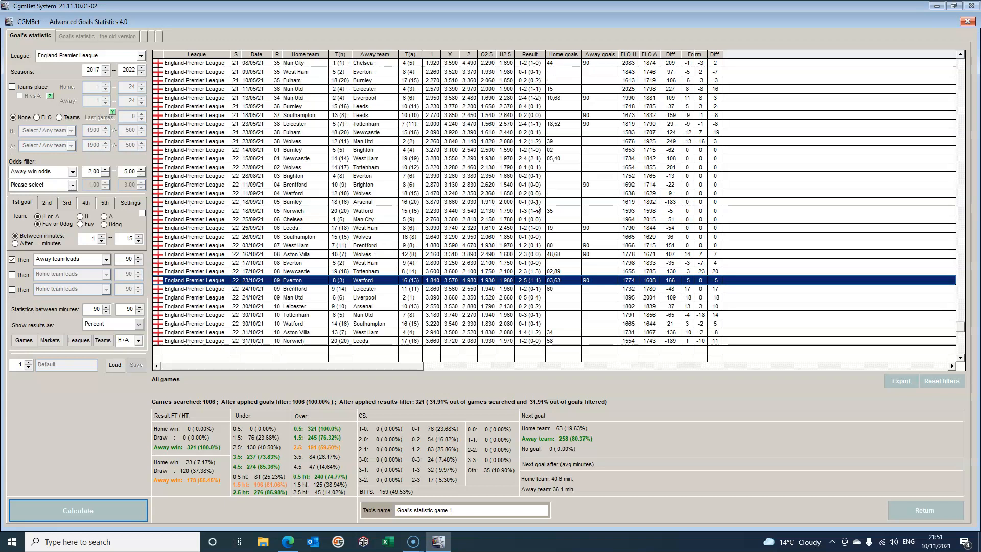
{"action": "scroll", "coordinate": [536, 206], "scroll_direction": "down", "scroll_amount": 1}
{"action": "scroll", "coordinate": [536, 207], "scroll_direction": "down", "scroll_amount": 1}
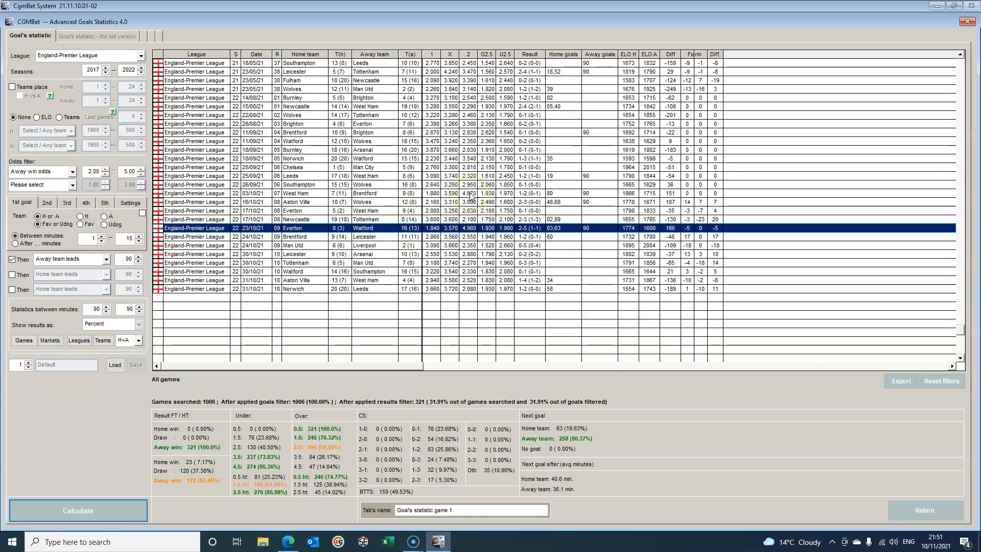
- Inspect the West Ham v Brentford game of 03/10/21 and the Man City v Chelsea game of 08/05/21
{"action": "left_click", "coordinate": [471, 194]}
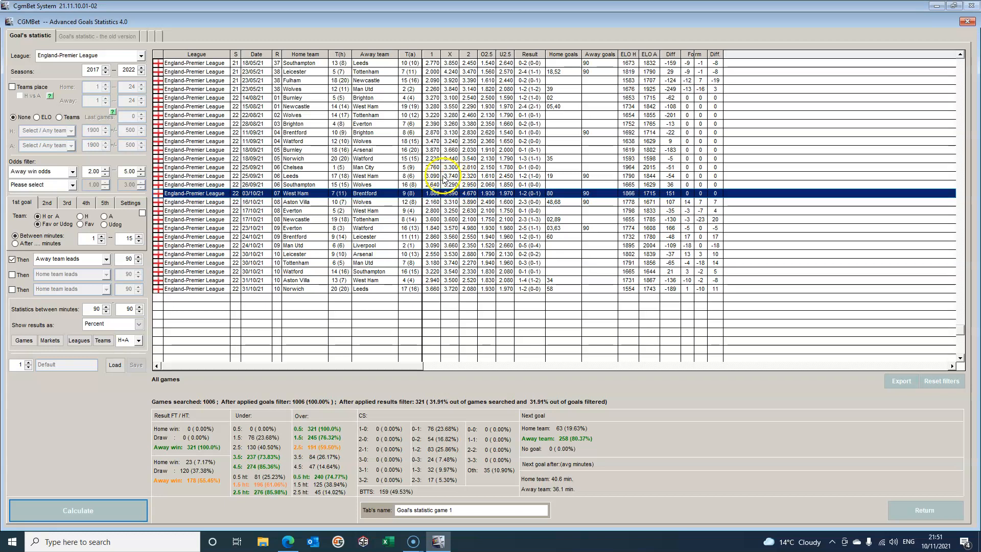
{"action": "scroll", "coordinate": [463, 190], "scroll_direction": "up", "scroll_amount": 3}
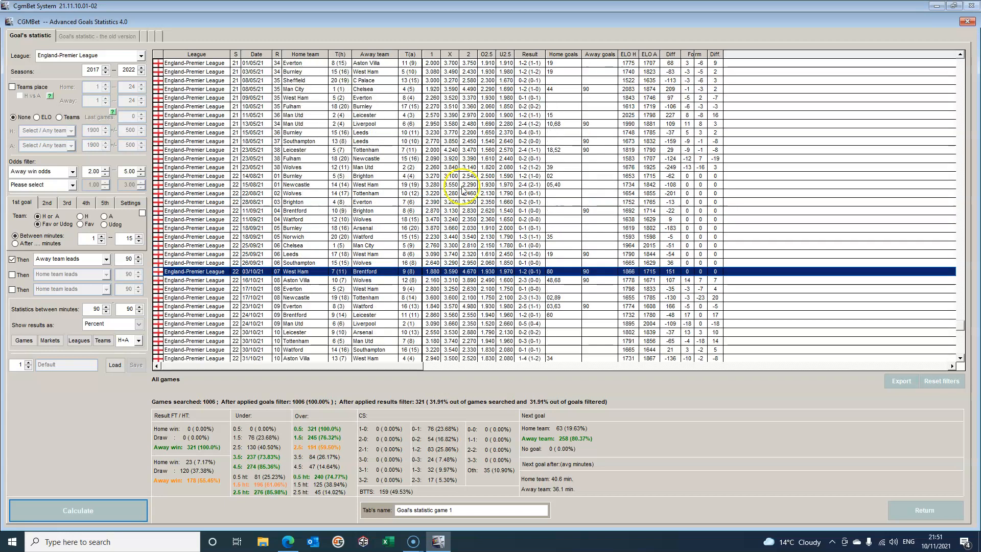
{"action": "scroll", "coordinate": [462, 190], "scroll_direction": "up", "scroll_amount": 3}
{"action": "scroll", "coordinate": [463, 190], "scroll_direction": "up", "scroll_amount": 1}
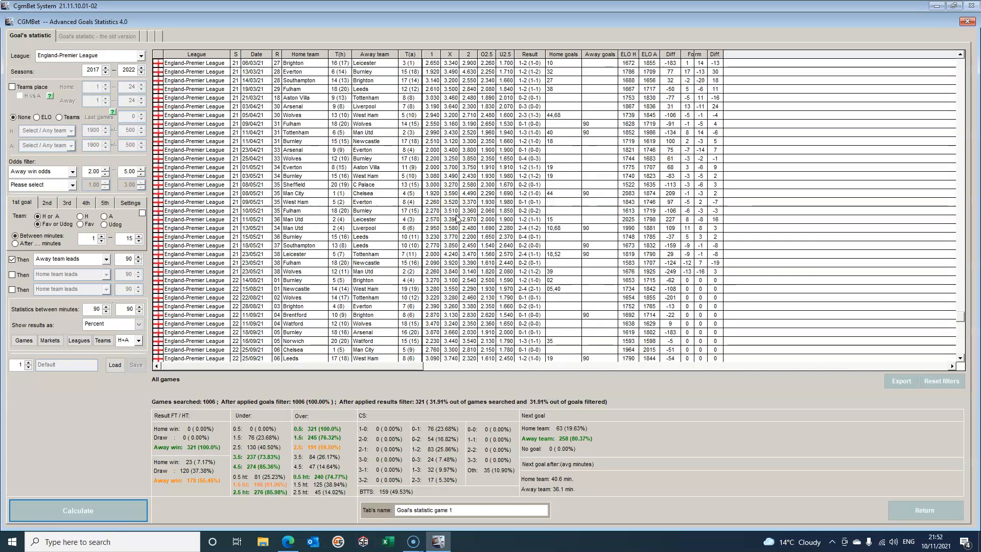
{"action": "left_click", "coordinate": [434, 194]}
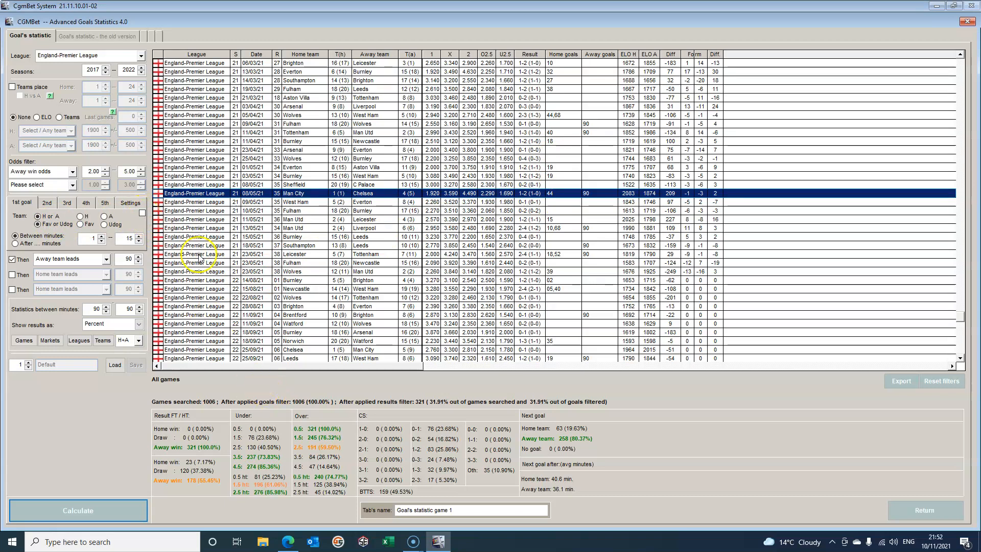
- Try enabling the 1st goal filter and turn it off again
{"action": "left_click", "coordinate": [143, 213]}
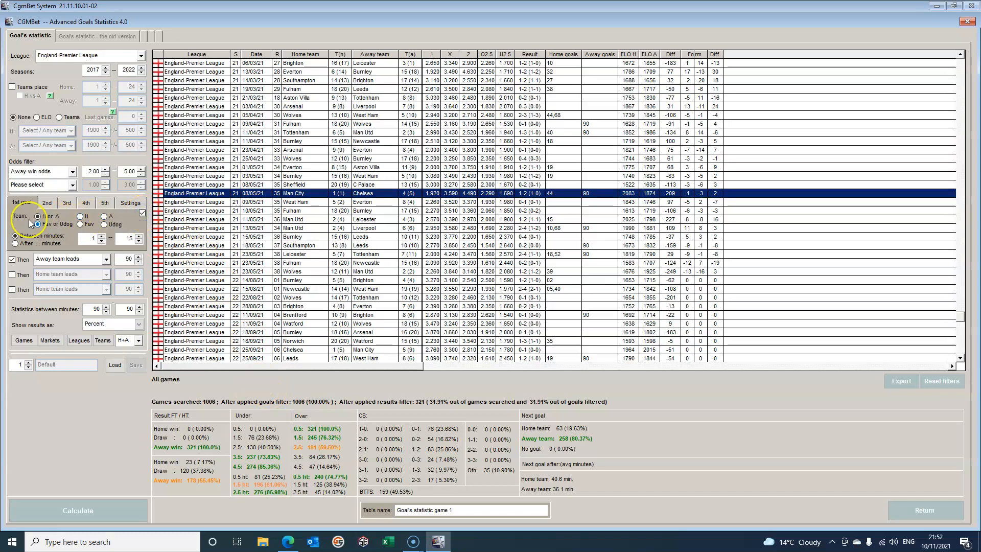
{"action": "left_click", "coordinate": [142, 212]}
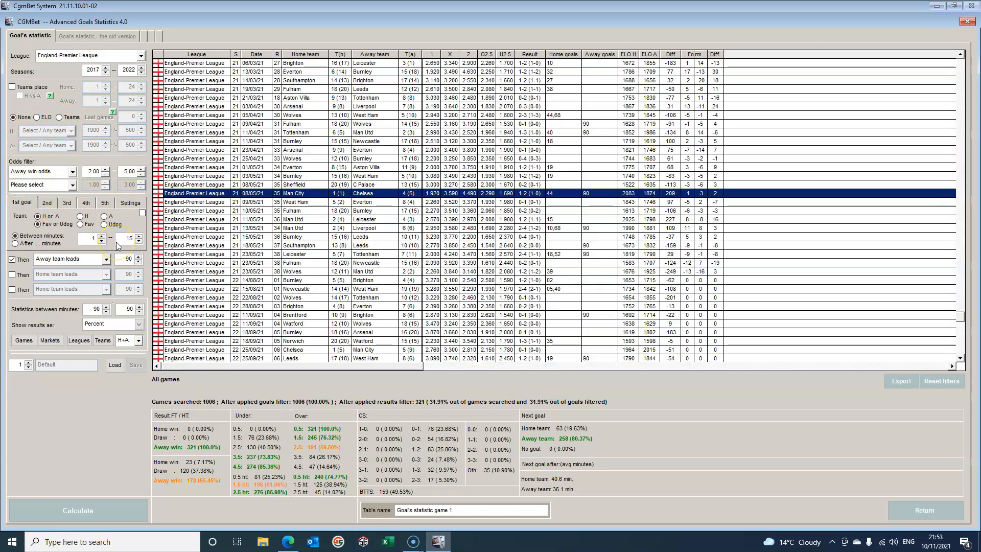
- Save the current filter settings in preset slot 2 under the name "away win system"
{"action": "left_click", "coordinate": [117, 368]}
{"action": "left_click", "coordinate": [30, 362]}
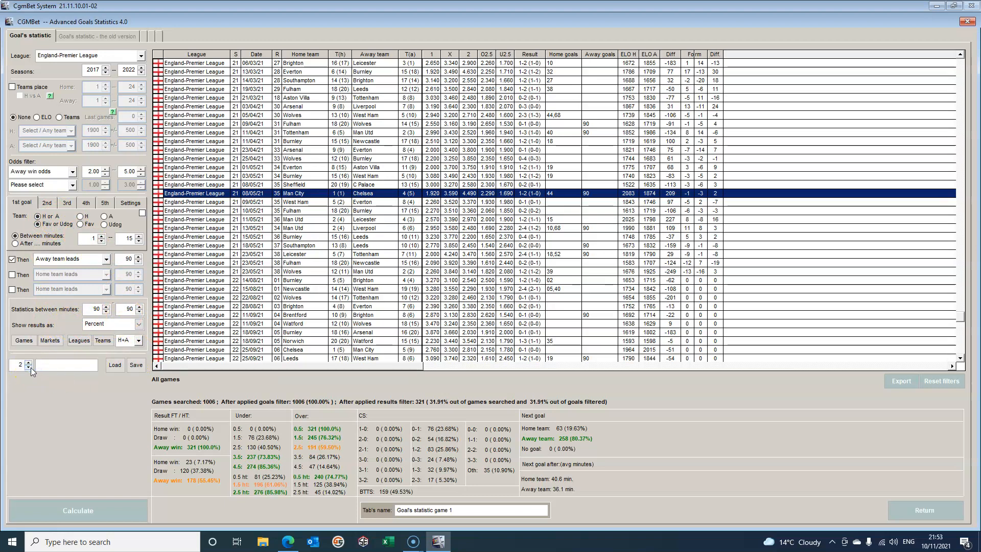
{"action": "left_click", "coordinate": [29, 368]}
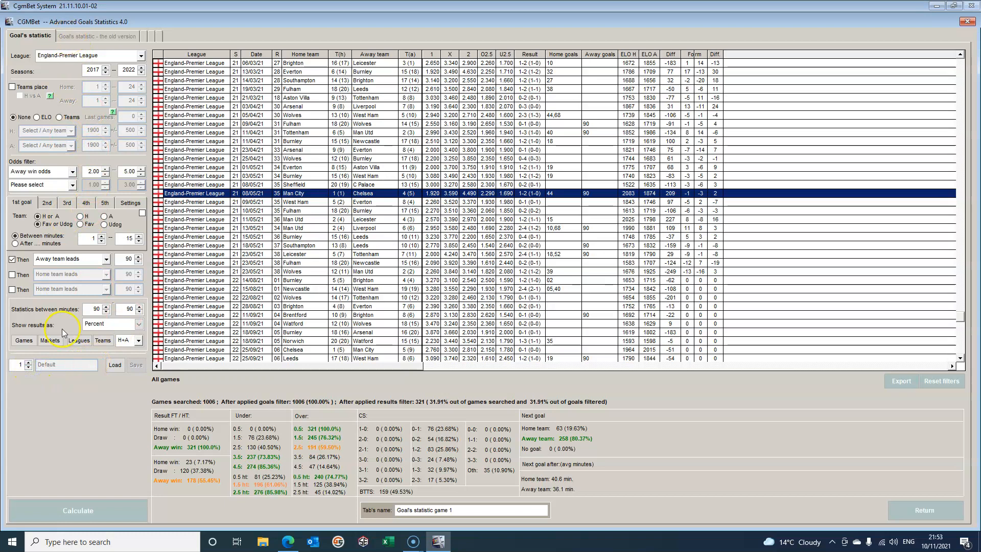
{"action": "left_click", "coordinate": [28, 362]}
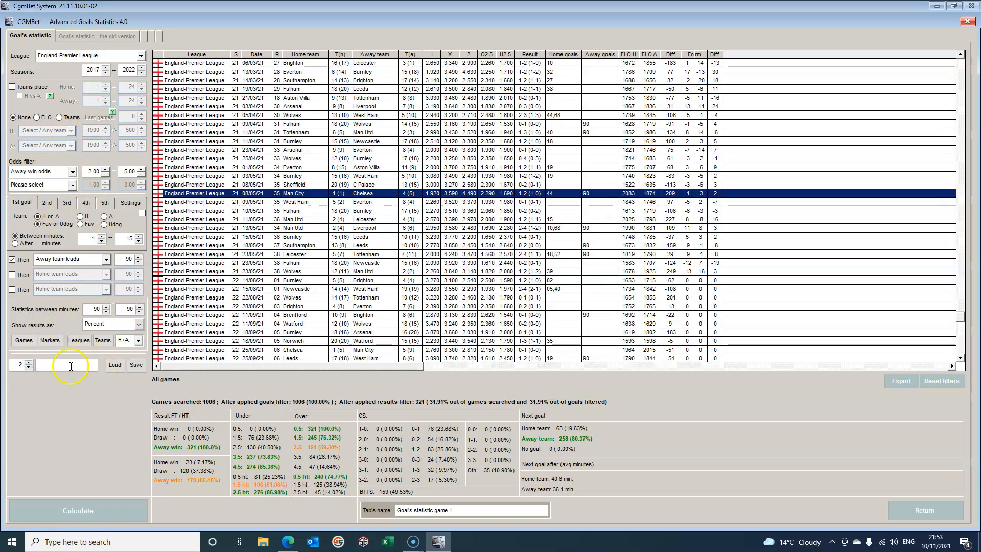
{"action": "left_click", "coordinate": [136, 366]}
{"action": "left_click", "coordinate": [62, 366]}
{"action": "type", "text": "awaywin system"}
{"action": "left_click", "coordinate": [54, 365]}
{"action": "left_click", "coordinate": [135, 365]}
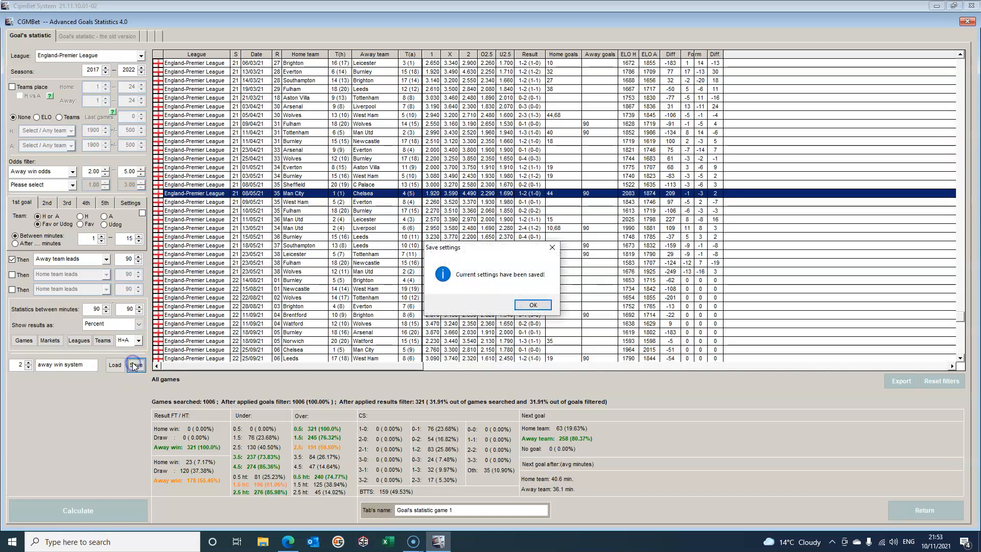
{"action": "left_click", "coordinate": [533, 306]}
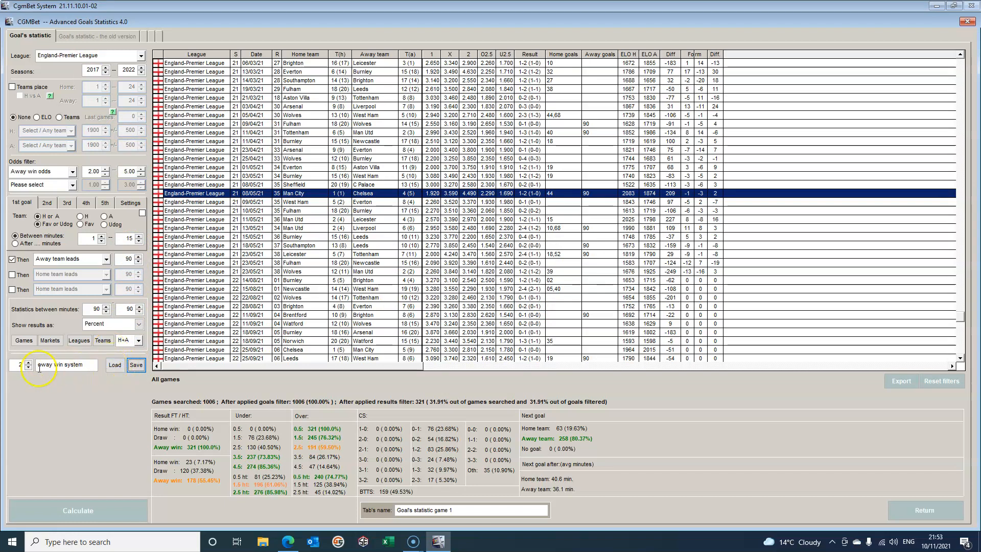
- Load the Default preset from slot 1, and reload the away win system preset from slot 2
{"action": "left_click", "coordinate": [29, 367]}
{"action": "left_click", "coordinate": [116, 366]}
{"action": "left_click", "coordinate": [29, 361]}
{"action": "left_click", "coordinate": [110, 366]}
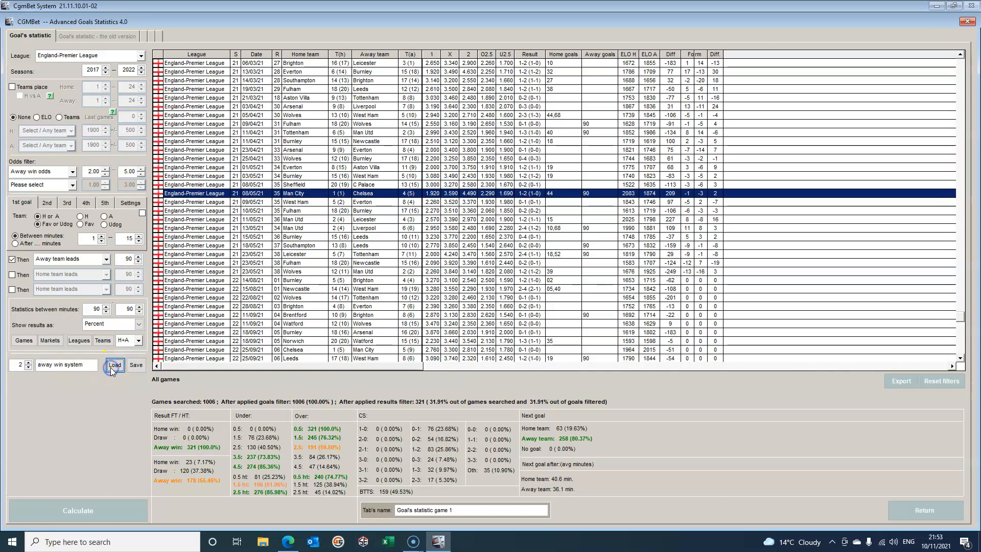
- Check the empty statistics page, return to the goal statistics and examine the away-win games from 2021 back to 2019
{"action": "left_click", "coordinate": [141, 36]}
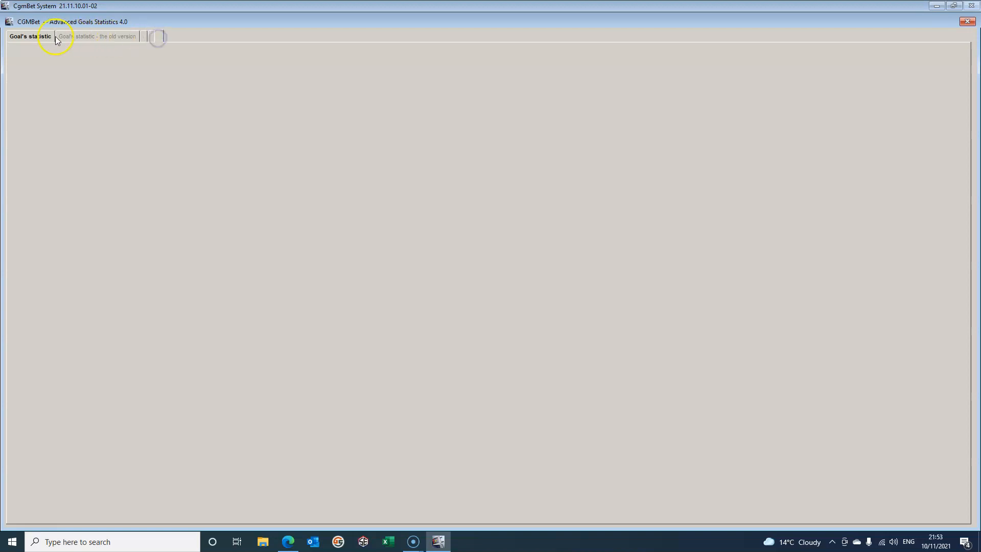
{"action": "left_click", "coordinate": [31, 36]}
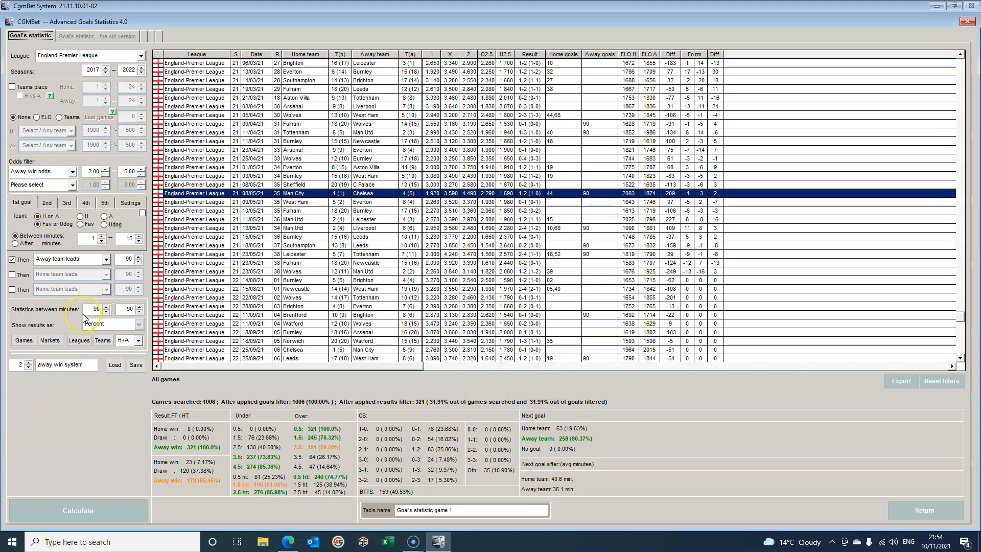
{"action": "left_click", "coordinate": [307, 229]}
{"action": "scroll", "coordinate": [281, 284], "scroll_direction": "up", "scroll_amount": 4}
{"action": "scroll", "coordinate": [282, 284], "scroll_direction": "up", "scroll_amount": 14}
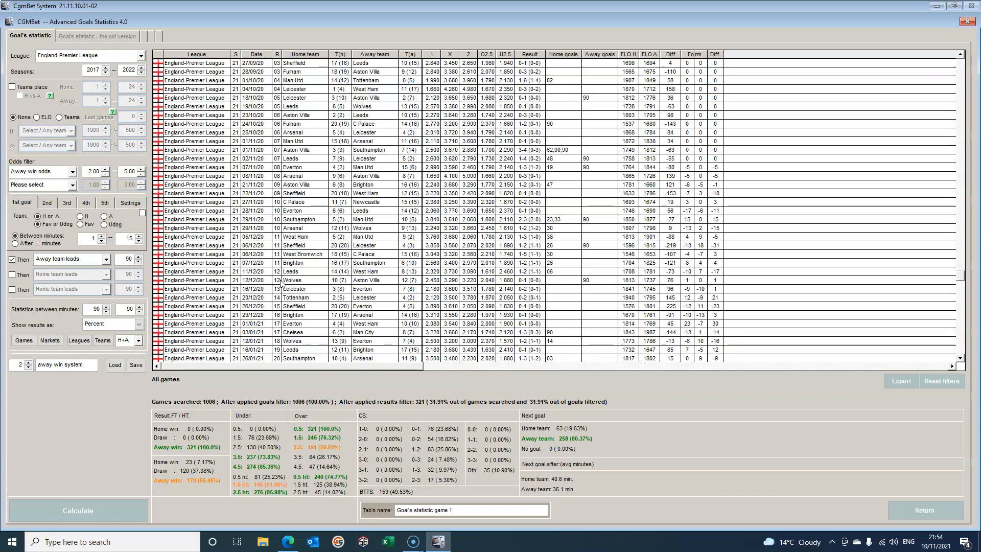
{"action": "scroll", "coordinate": [282, 284], "scroll_direction": "up", "scroll_amount": 8}
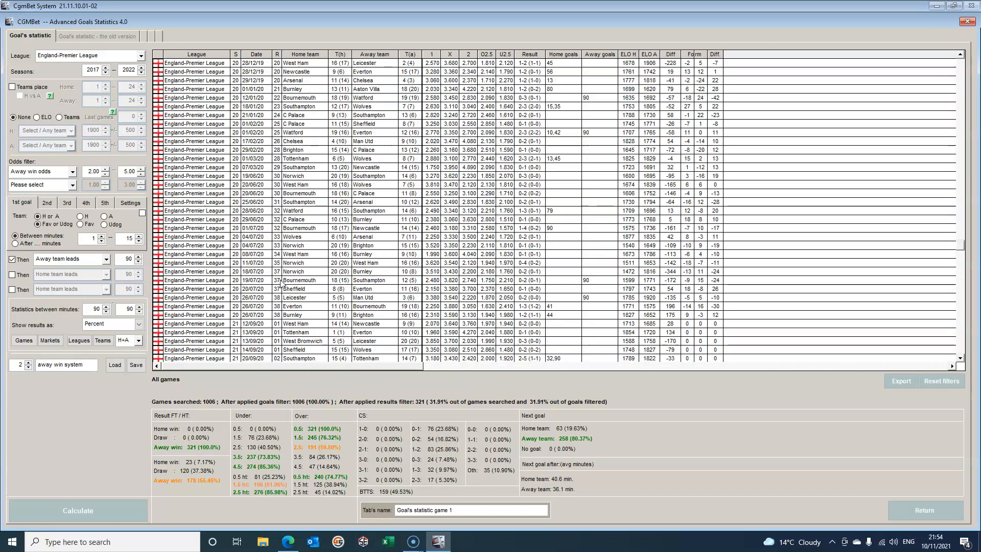
{"action": "scroll", "coordinate": [283, 284], "scroll_direction": "up", "scroll_amount": 3}
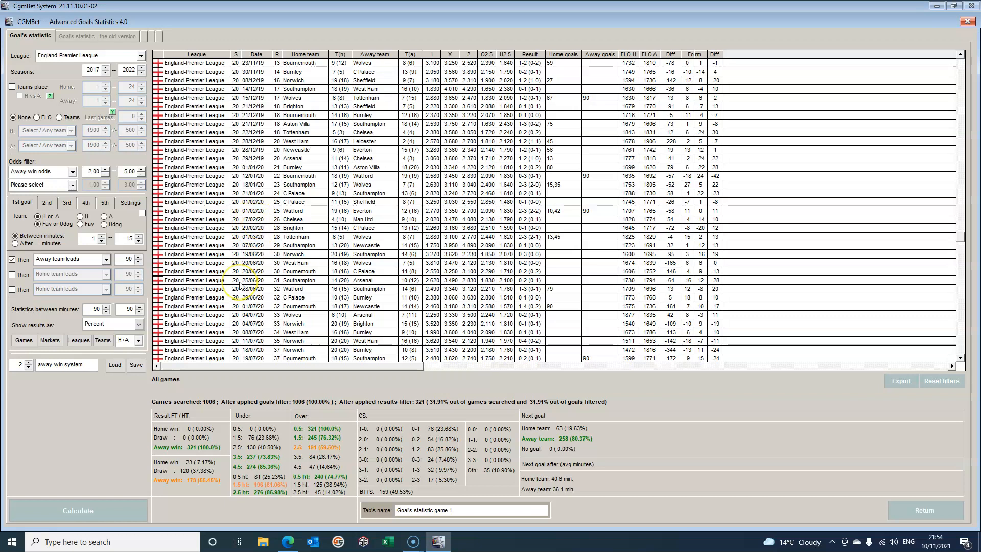
{"action": "scroll", "coordinate": [240, 284], "scroll_direction": "up", "scroll_amount": 1}
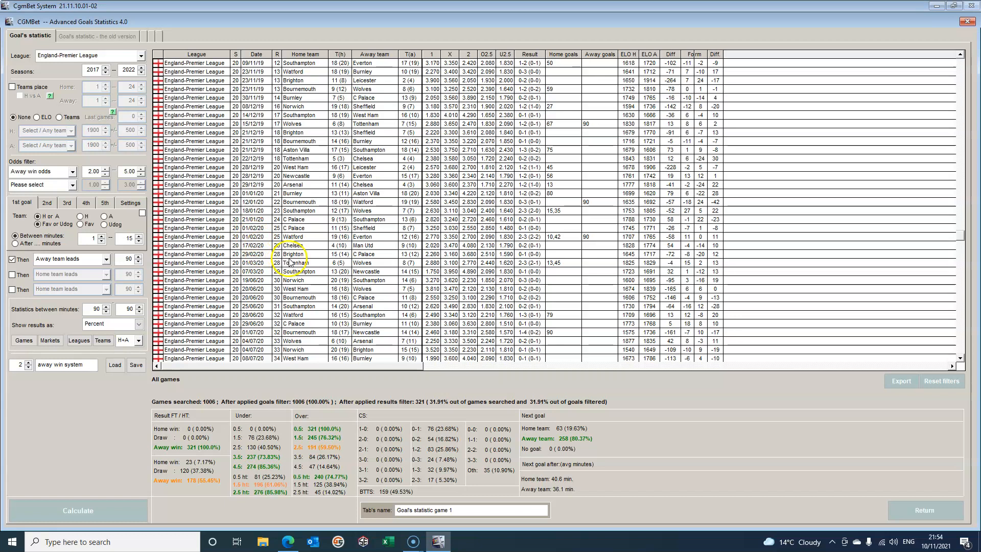
{"action": "scroll", "coordinate": [240, 270], "scroll_direction": "up", "scroll_amount": 3}
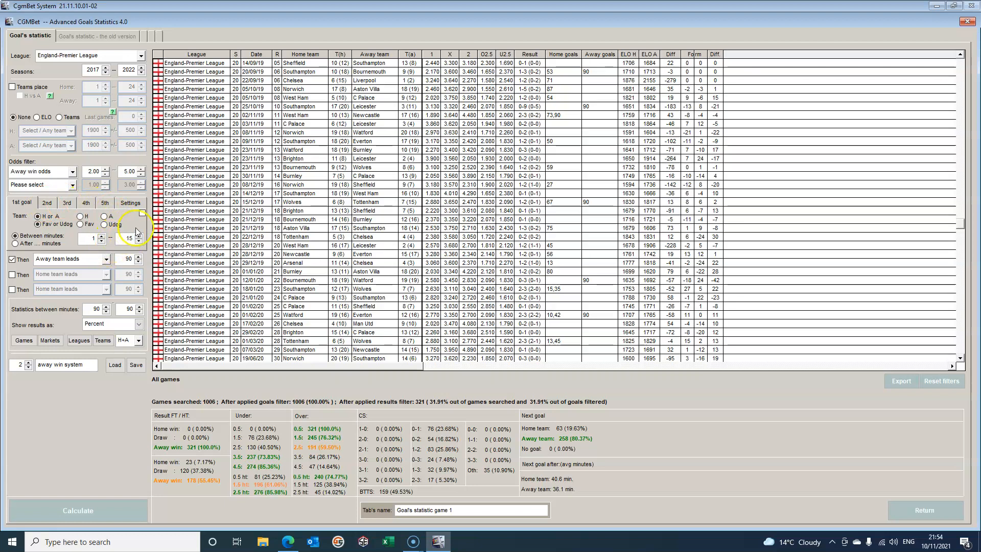
- Change the first Then condition from away team leading to a 1-0 score at minute 90
{"action": "left_click", "coordinate": [107, 258]}
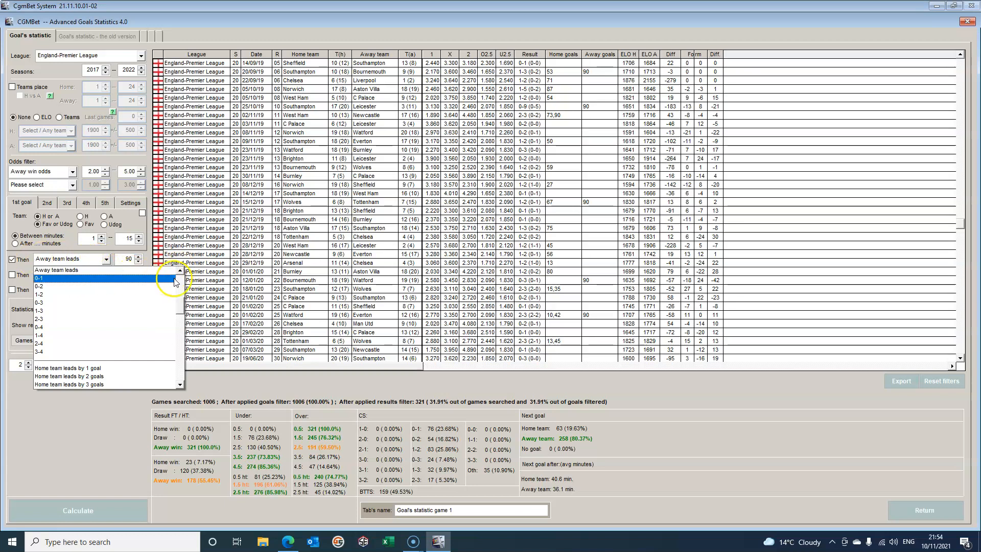
{"action": "left_click_drag", "start_coordinate": [179, 306], "coordinate": [180, 280]}
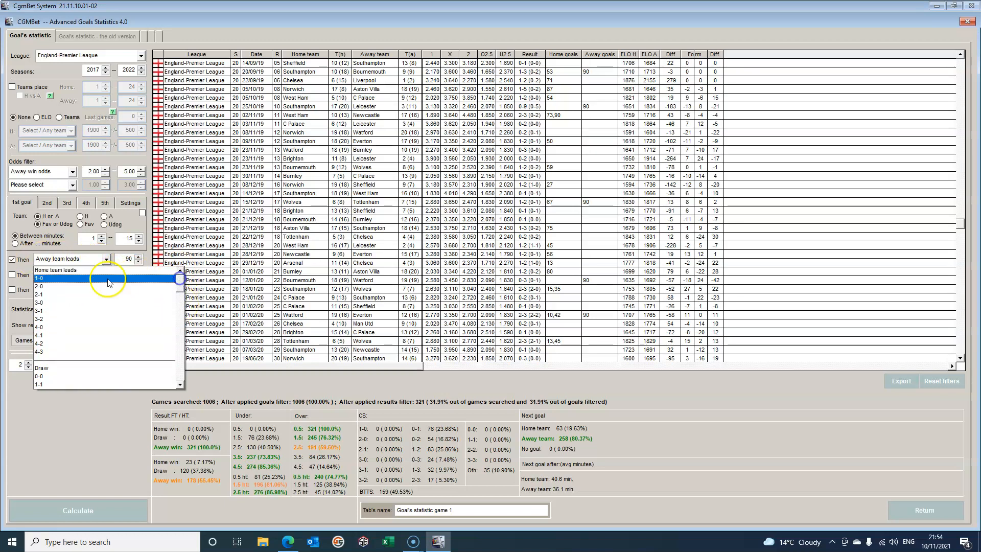
{"action": "left_click", "coordinate": [59, 278]}
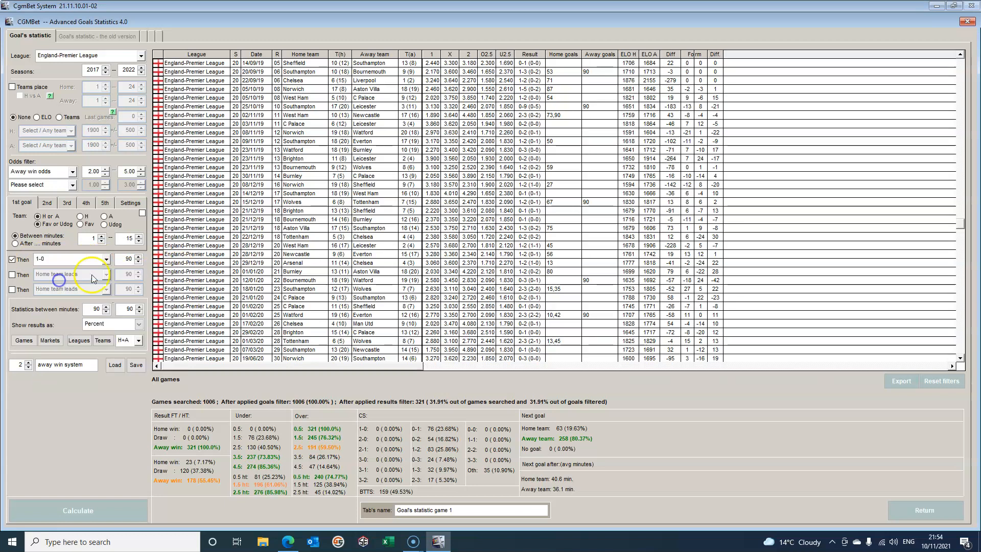
- Set the upper minute of the 1st goal range to 75 and calculate the statistics for the 1-0 games
{"action": "left_click", "coordinate": [139, 236]}
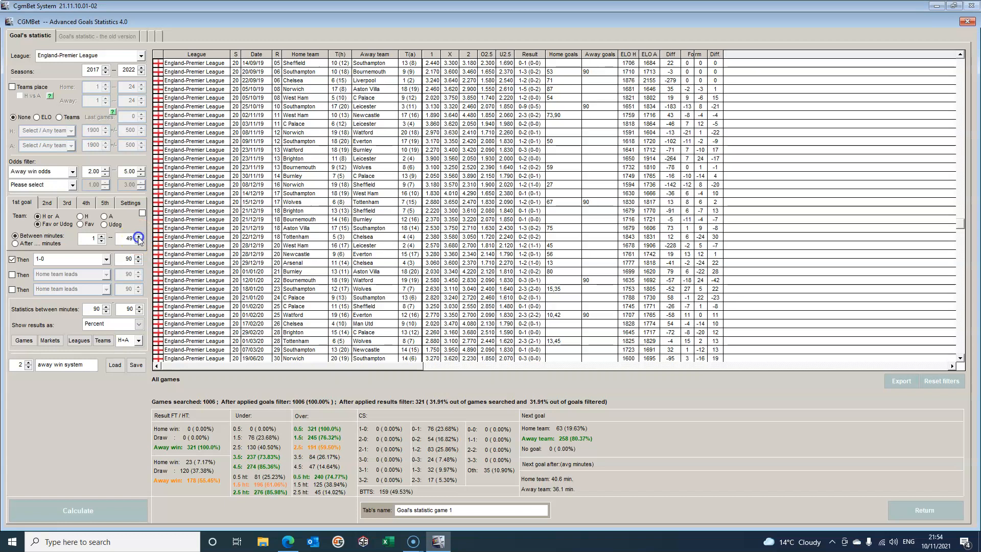
{"action": "left_click", "coordinate": [138, 237]}
{"action": "left_click", "coordinate": [138, 237]}
{"action": "left_click", "coordinate": [138, 237]}
{"action": "left_click", "coordinate": [92, 516]}
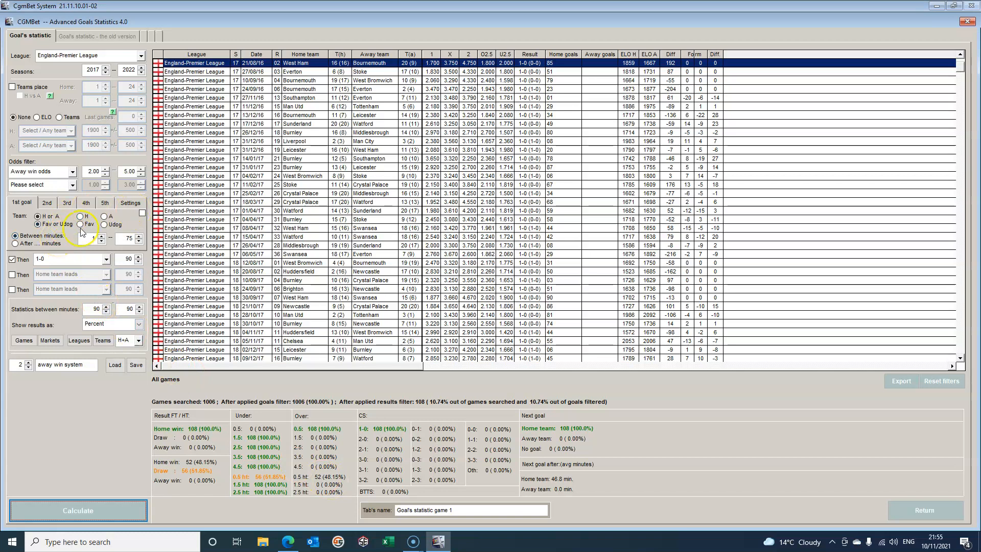
- Enable the 1st goal filter in After minutes mode with the values 75 and 90, and recalculate the statistics
{"action": "left_click", "coordinate": [15, 244]}
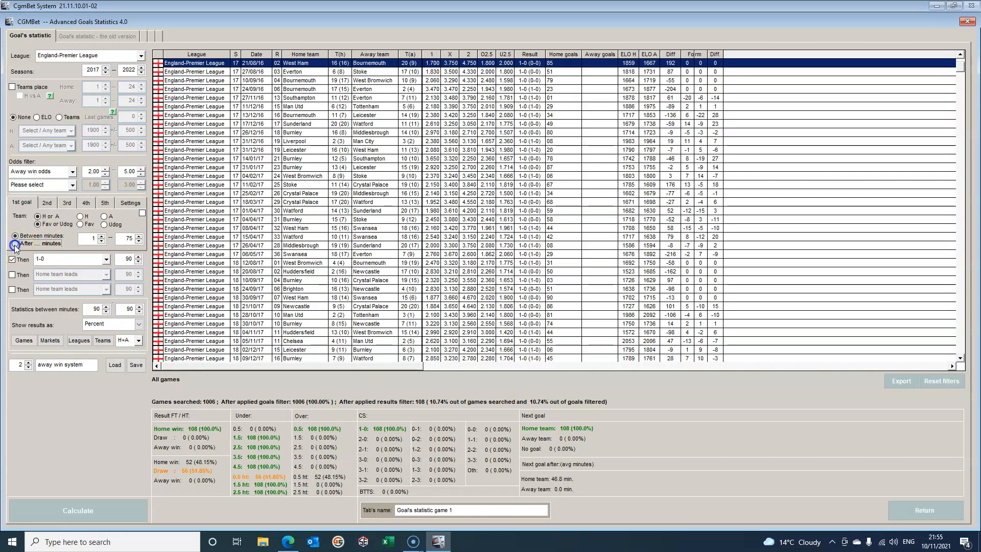
{"action": "left_click", "coordinate": [143, 213]}
{"action": "left_click", "coordinate": [102, 236]}
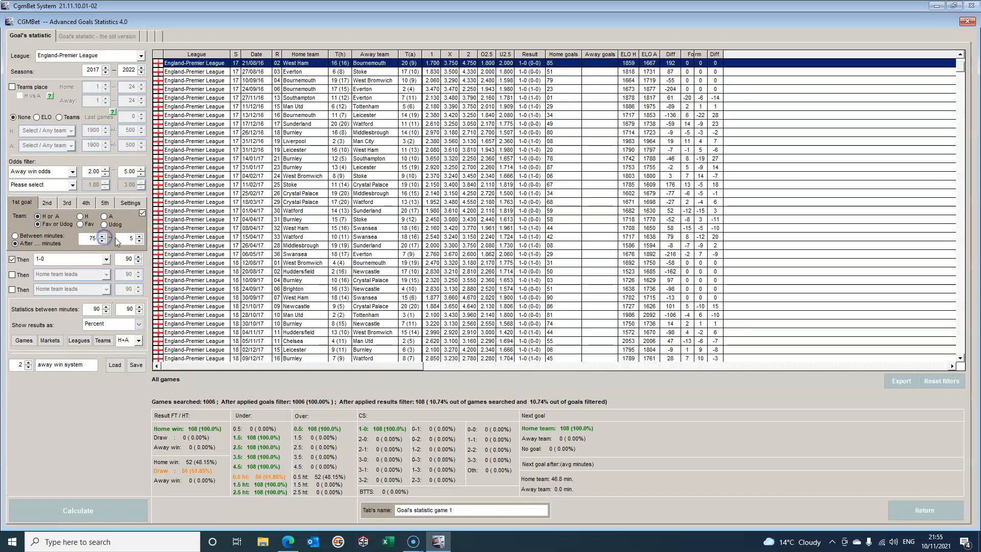
{"action": "left_click", "coordinate": [139, 236]}
{"action": "left_click", "coordinate": [139, 236]}
{"action": "left_click", "coordinate": [93, 515]}
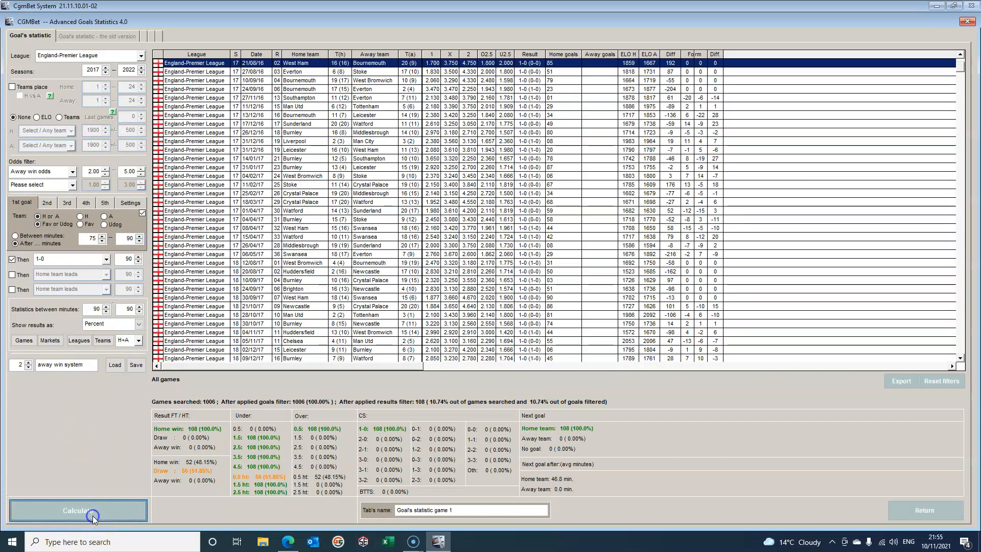